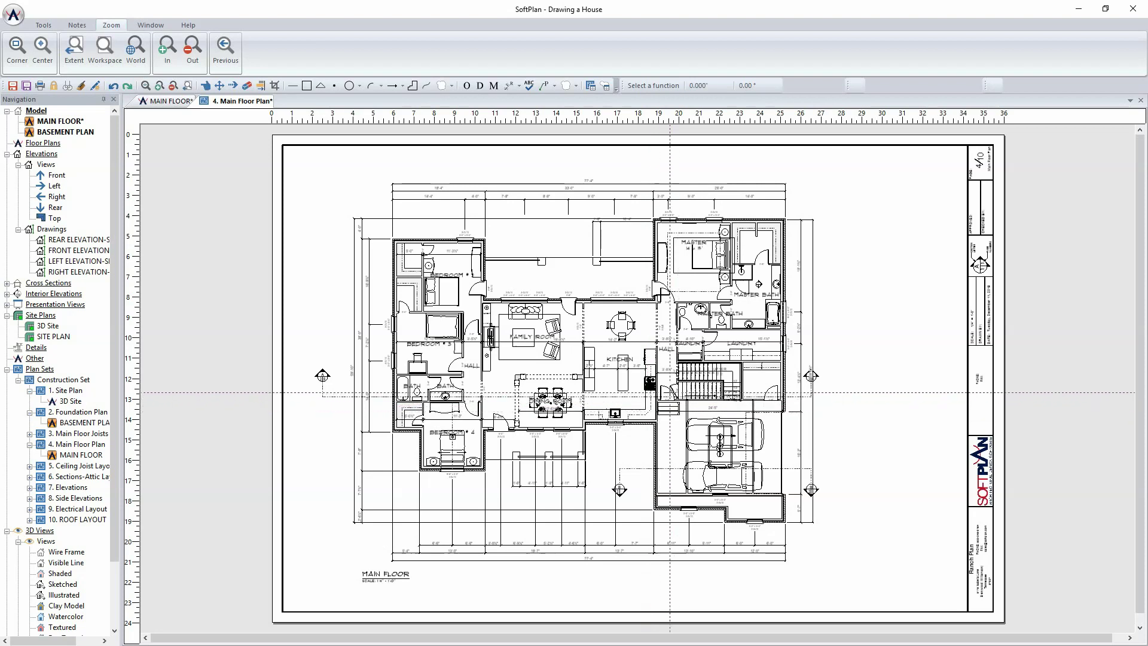
- Bring up the Open dialog and browse up to the SoftPlan2018 Title Block folder
scroll(988, 542, up, 3)
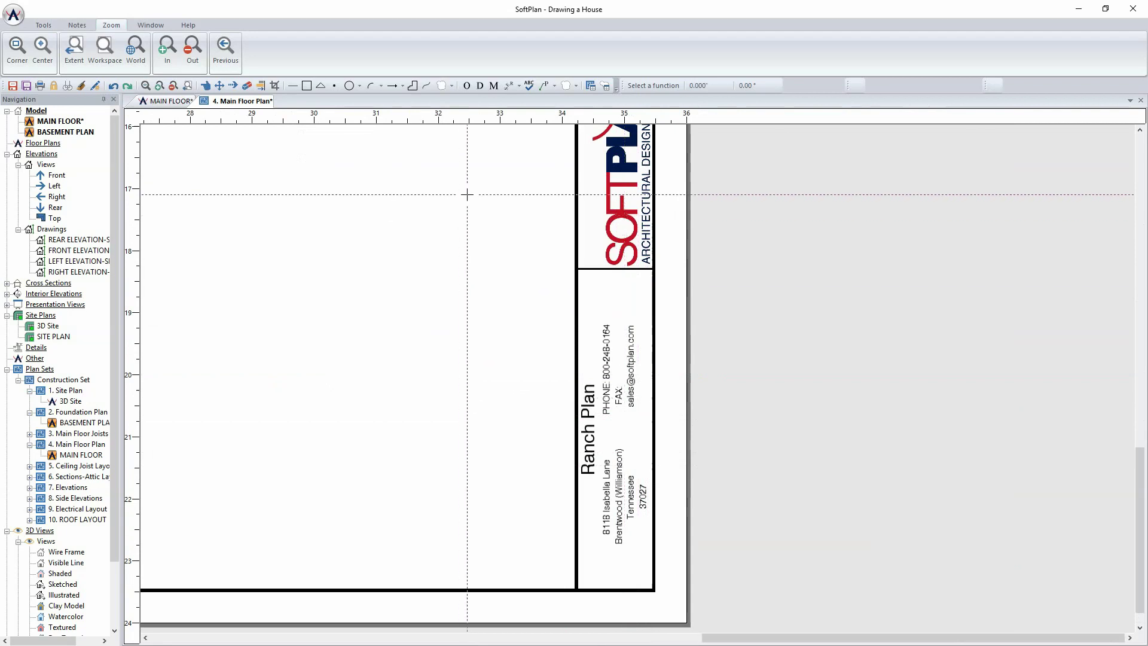
shift+scroll(467, 195, left, 10)
scroll(467, 194, up, 9)
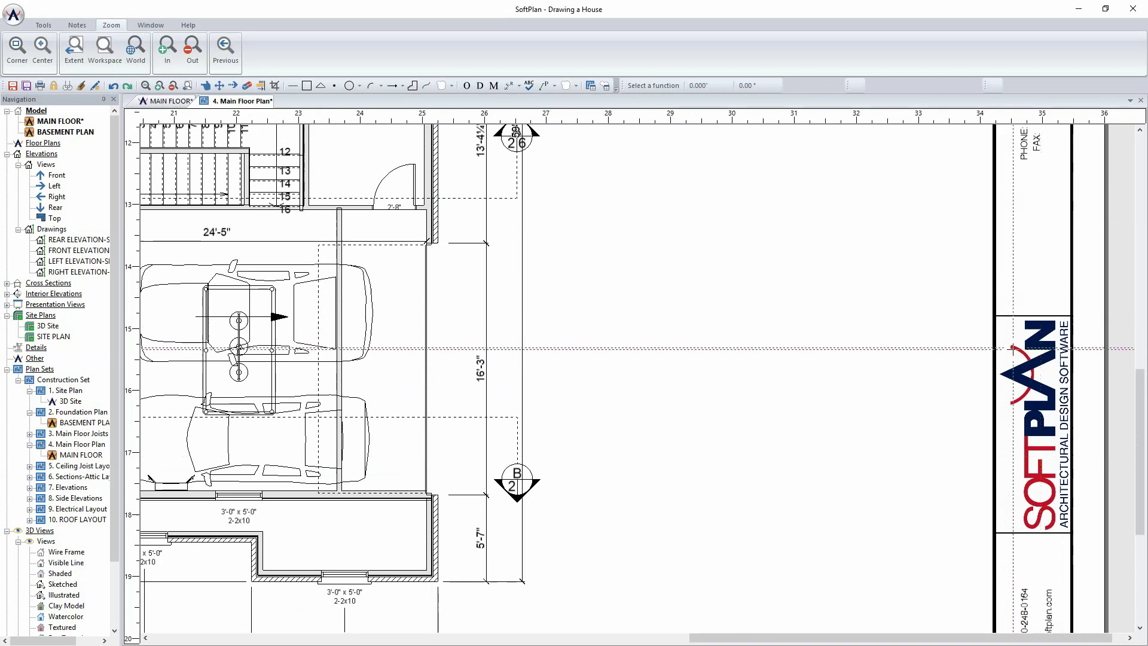
scroll(799, 520, up, 7)
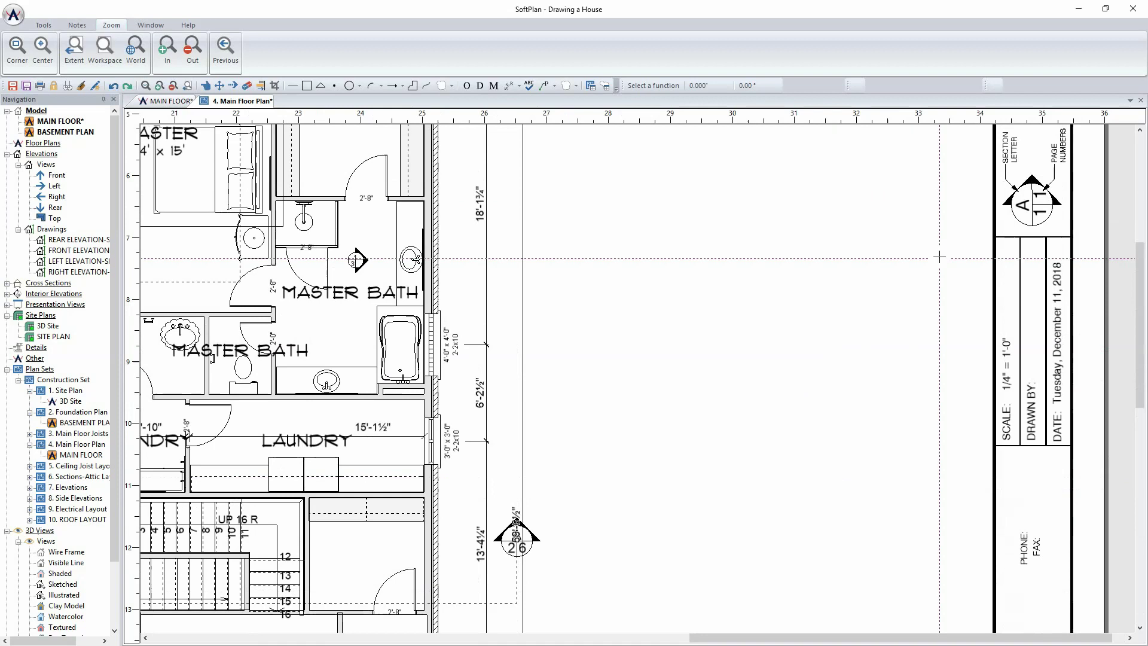
scroll(909, 387, up, 4)
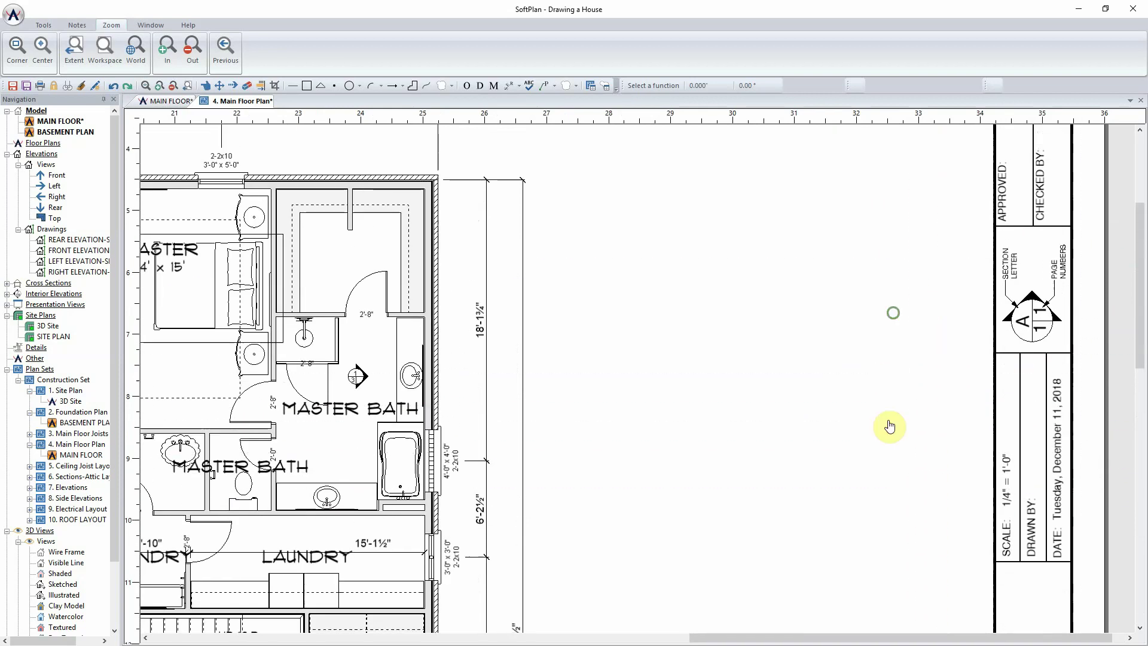
scroll(889, 426, up, 7)
ctrl+scroll(625, 345, down, 3)
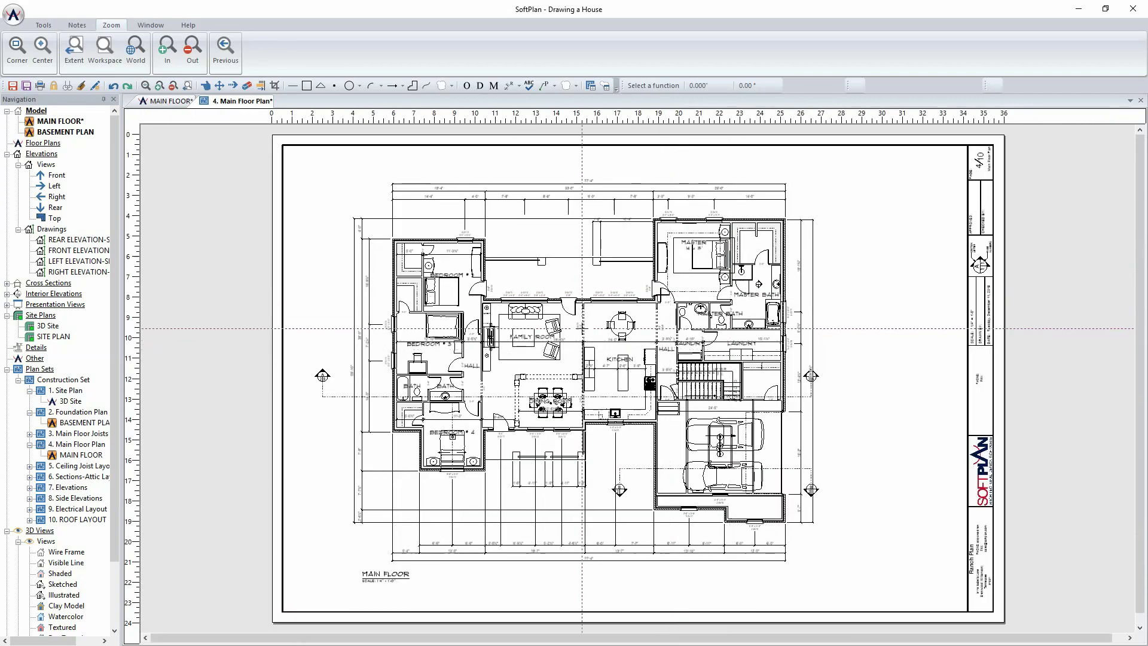
click(14, 17)
click(45, 75)
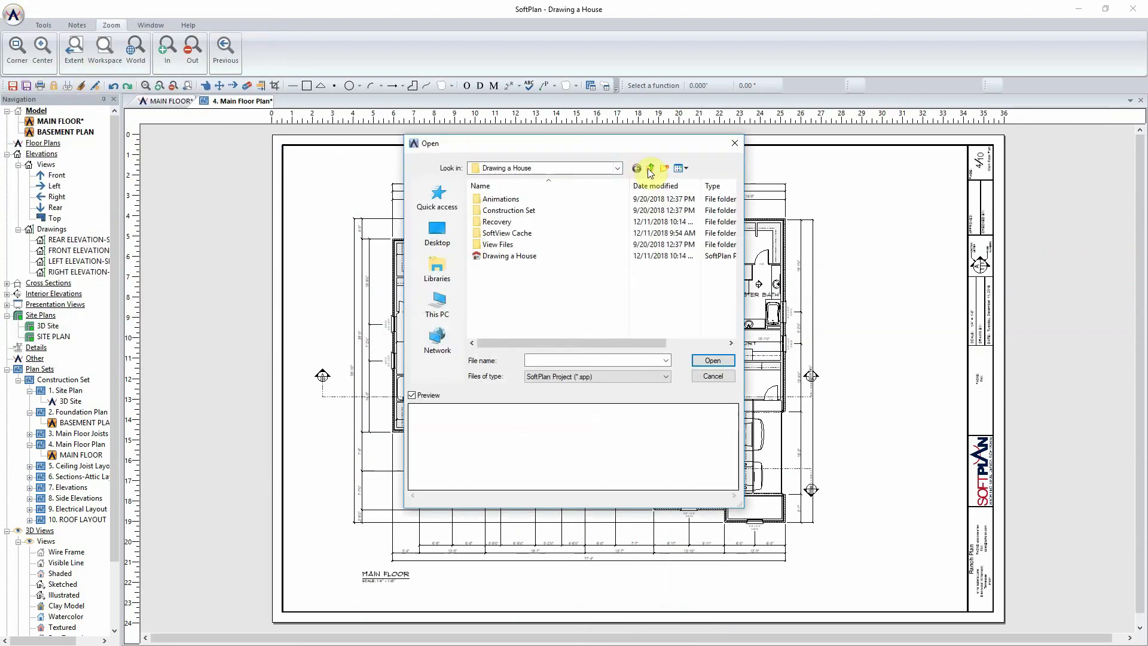
click(650, 169)
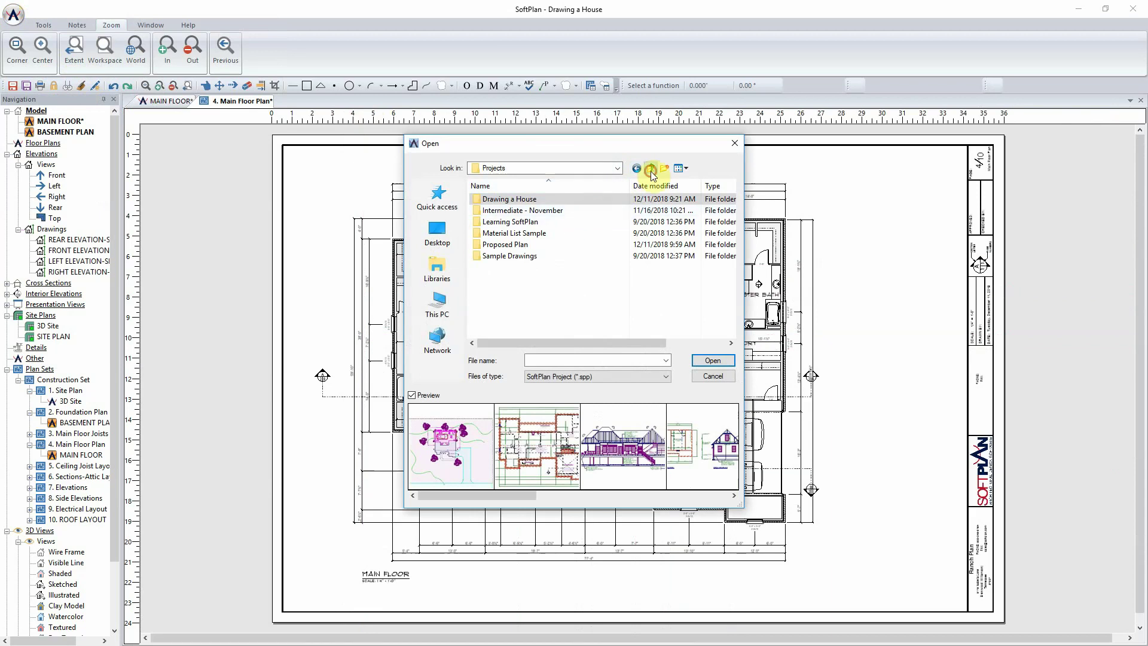
click(650, 168)
scroll(557, 295, down, 5)
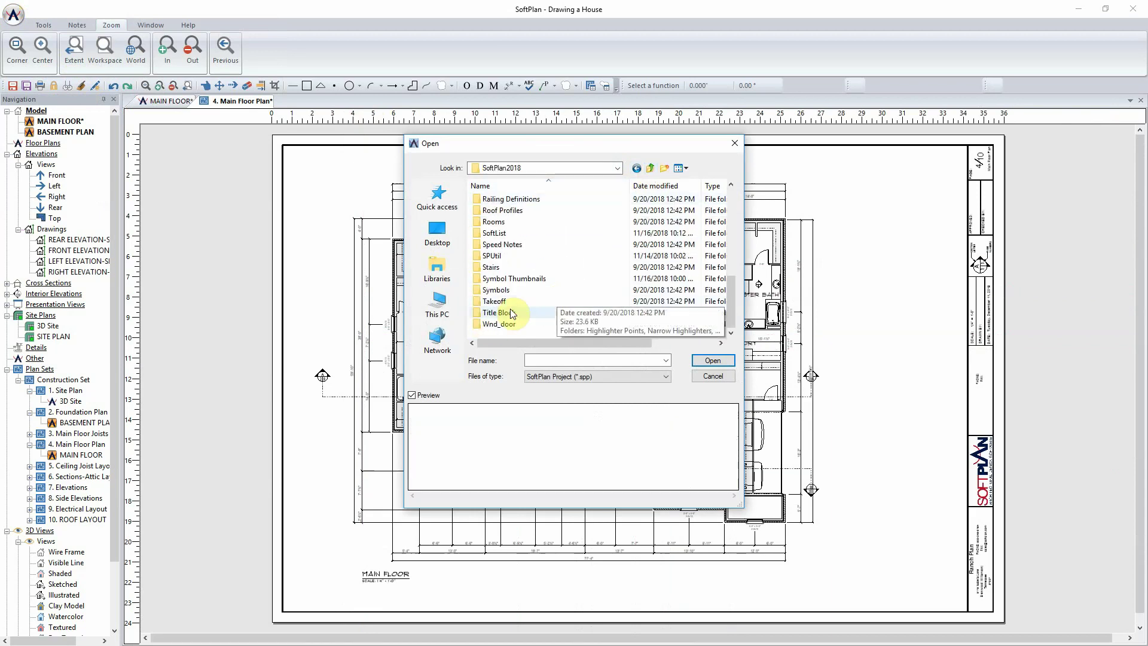
click(551, 311)
click(721, 361)
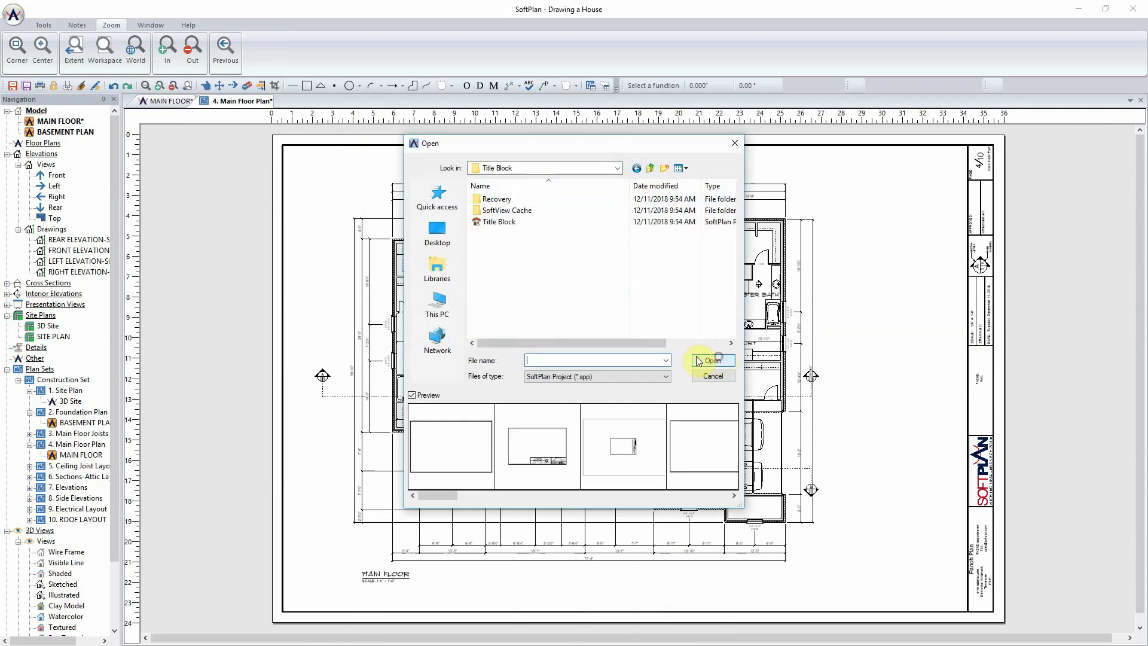
- Open the 24x36 arch D side border drawing (*.spd), agreeing to close the house project
click(594, 375)
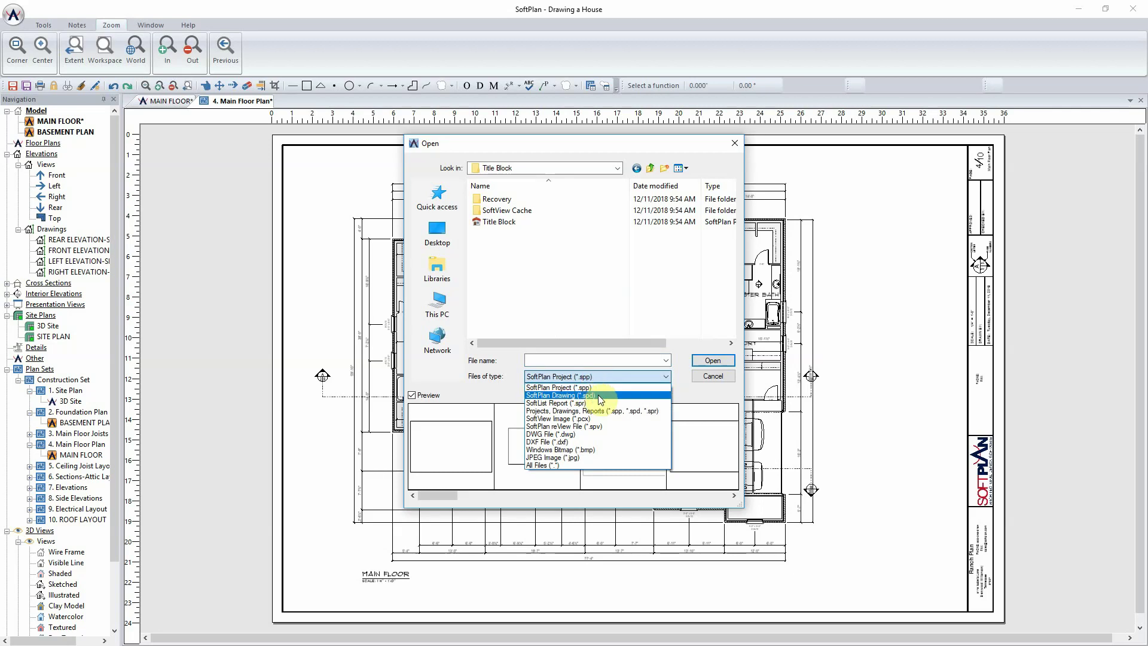
click(608, 396)
drag(732, 223, 733, 256)
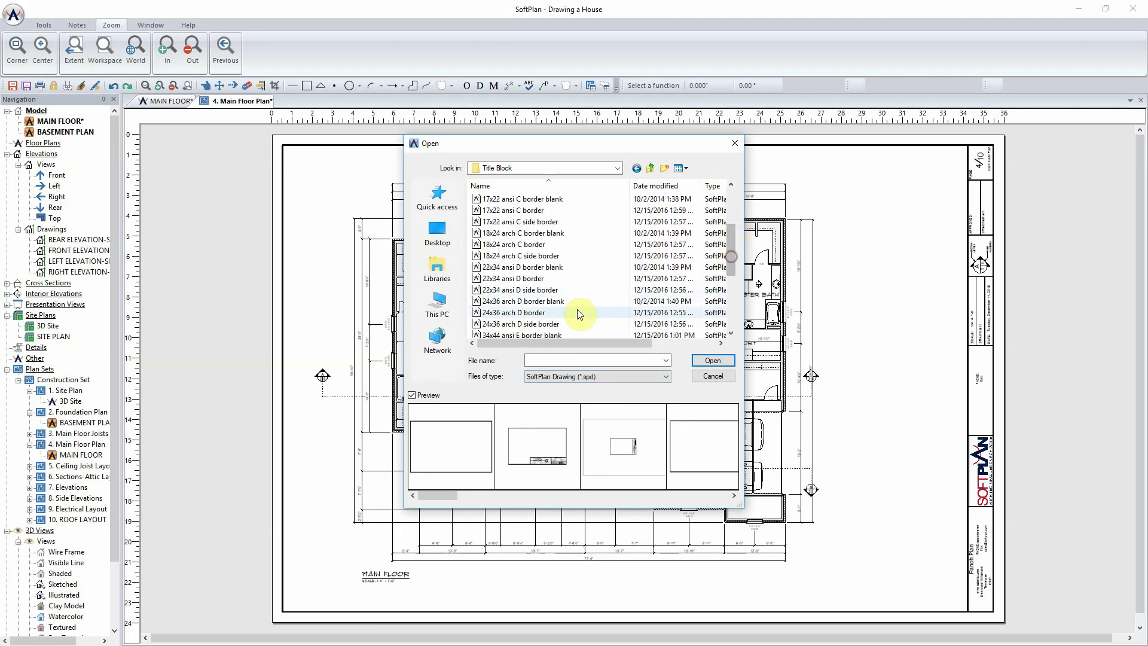
click(547, 325)
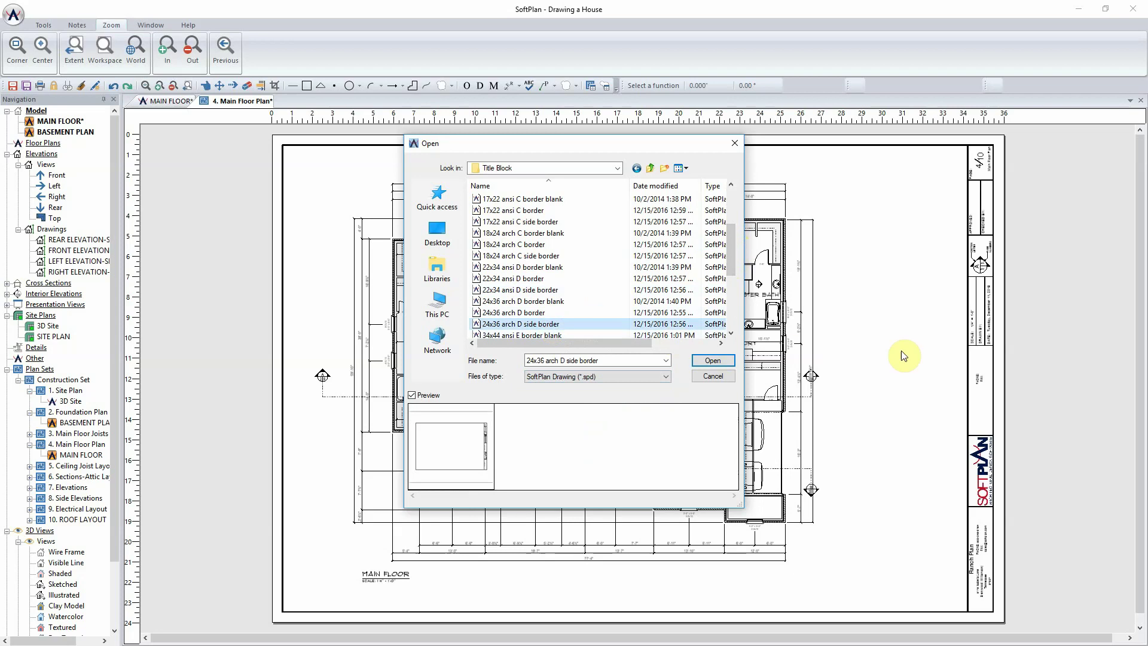
click(713, 361)
click(594, 371)
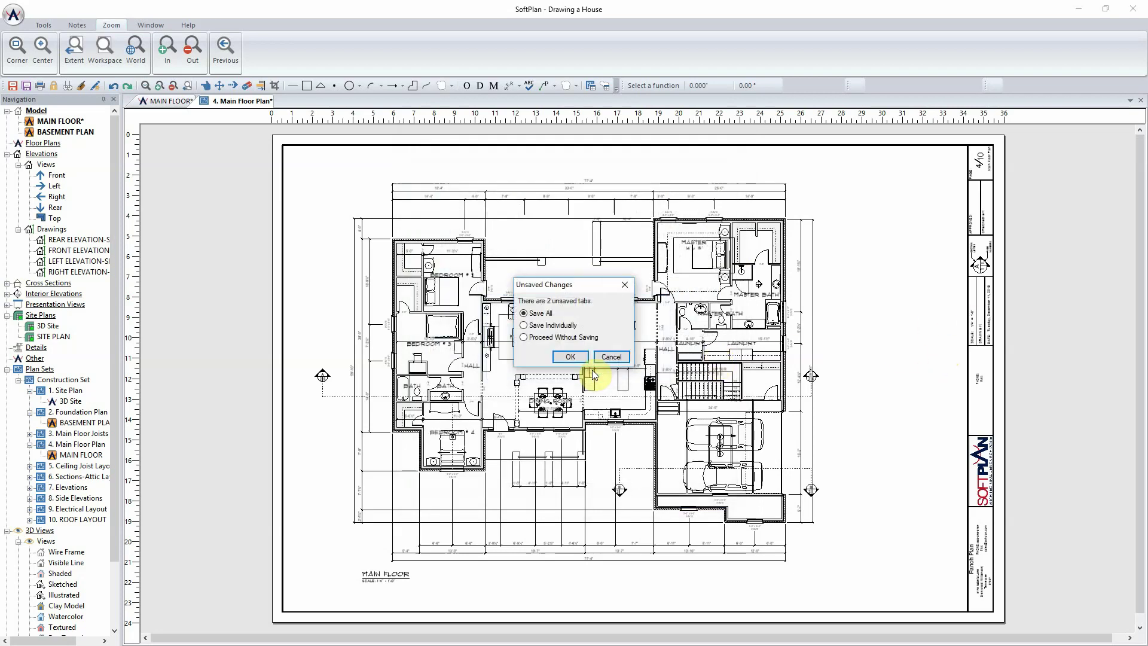
- Save all house changes, then pan the title block to inspect its logo and company fields
click(571, 357)
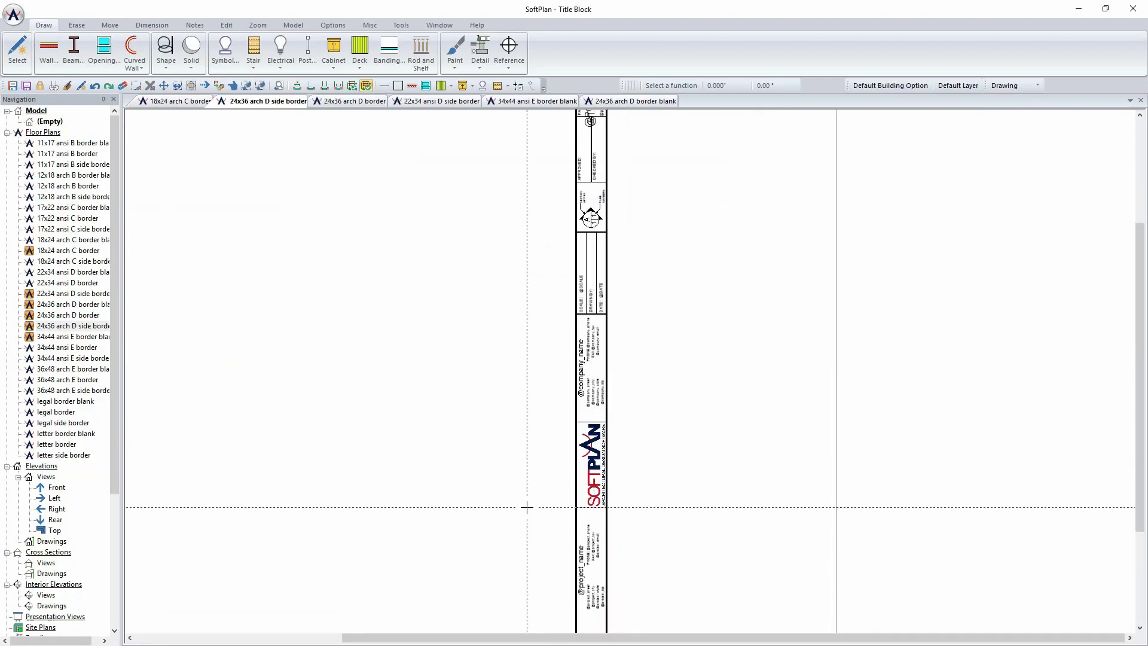
scroll(598, 583, up, 6)
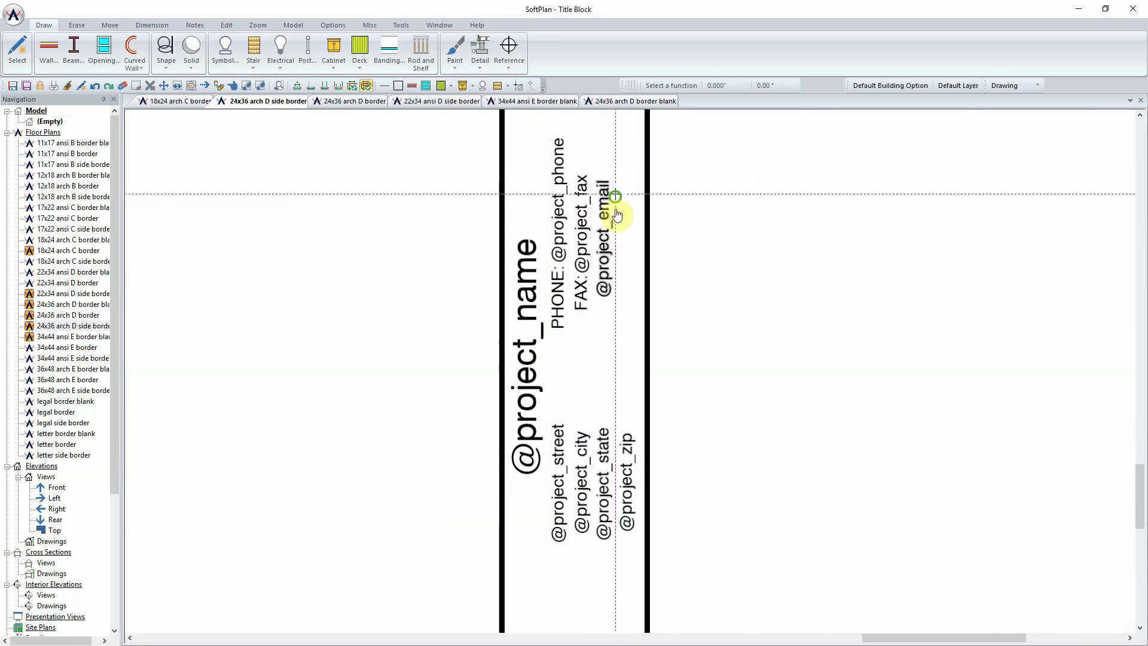
middle_drag(615, 205, 607, 569)
scroll(618, 340, down, 2)
scroll(618, 340, down, 2)
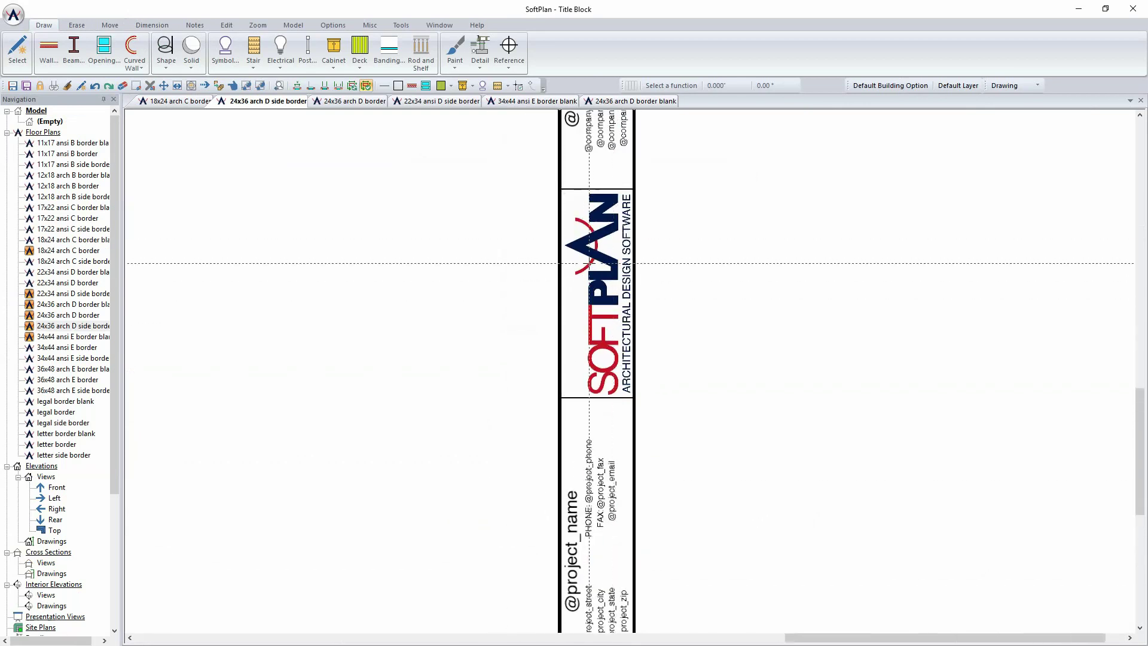
middle_drag(607, 143, 593, 584)
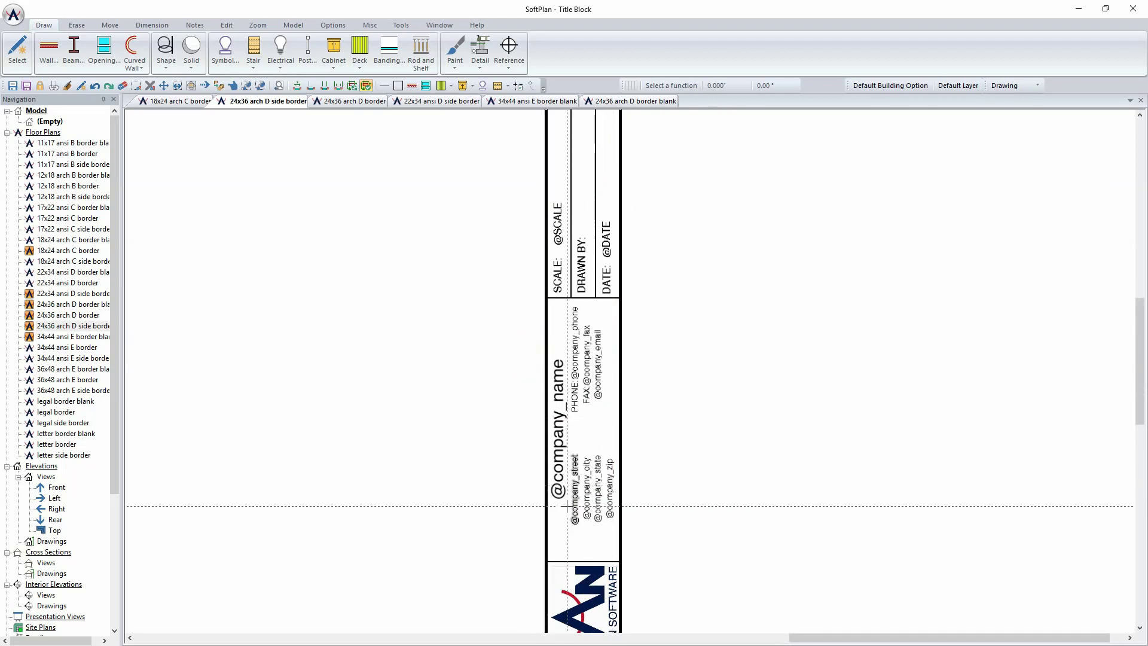
scroll(684, 285, down, 2)
scroll(683, 285, down, 2)
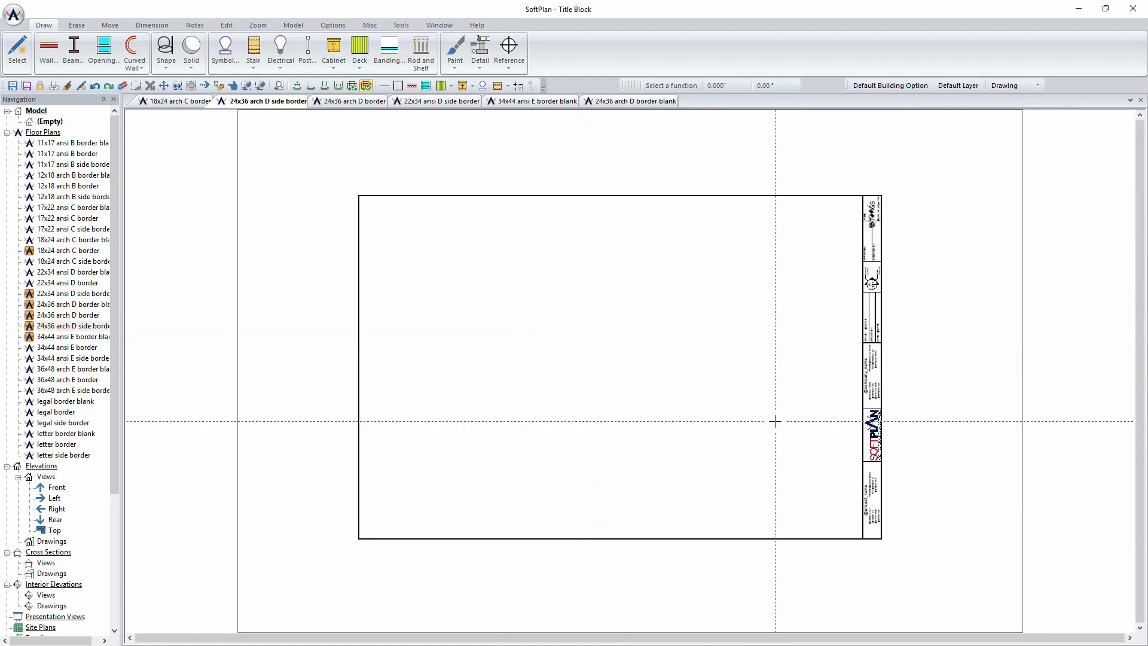
scroll(630, 372, up, 1)
scroll(630, 371, up, 3)
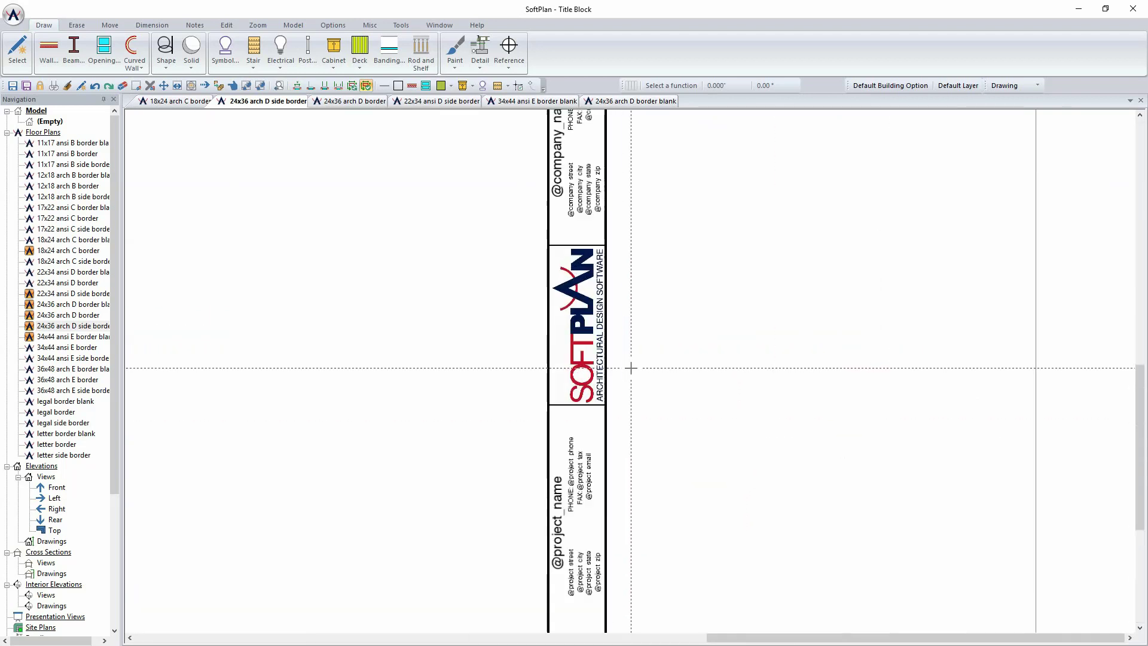
- Erase the SoftPlan logo image from the title block with Item Erase
click(77, 25)
click(17, 50)
click(551, 252)
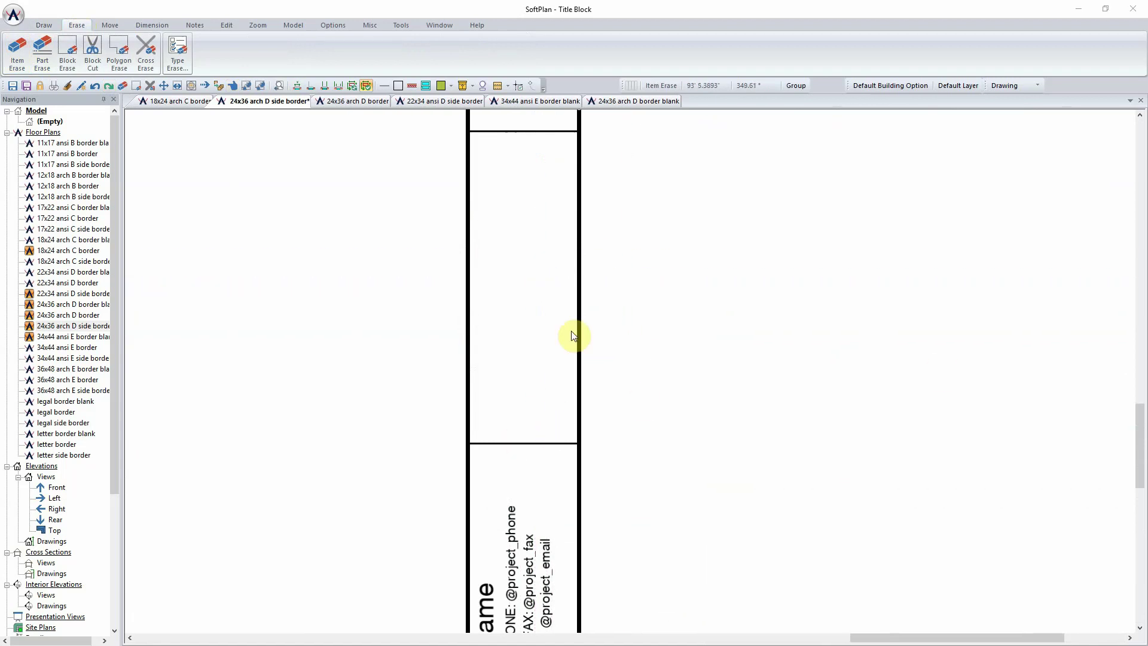
- Paste the clipboard as an image and place the red TEST logo in the empty logo box
click(229, 26)
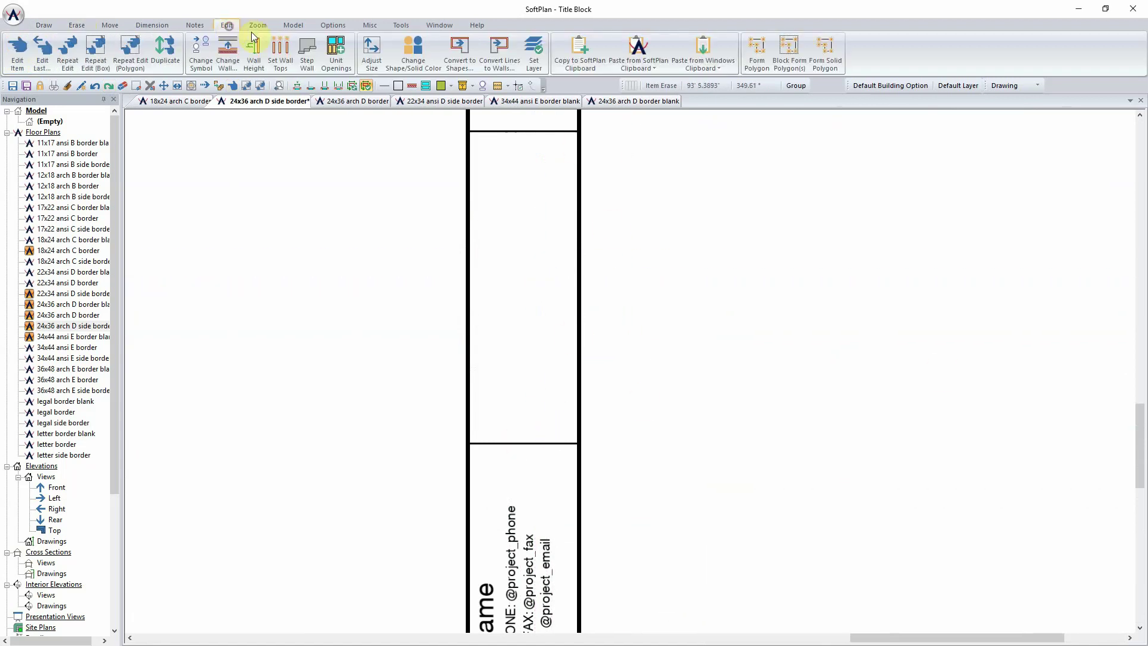
click(711, 55)
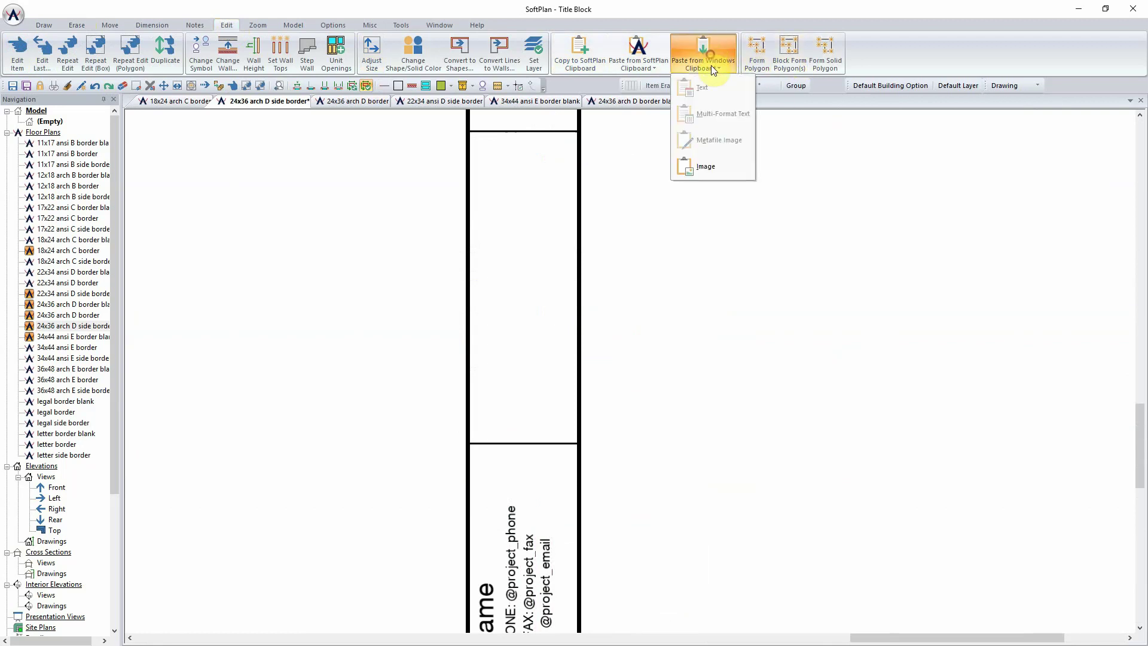
click(720, 169)
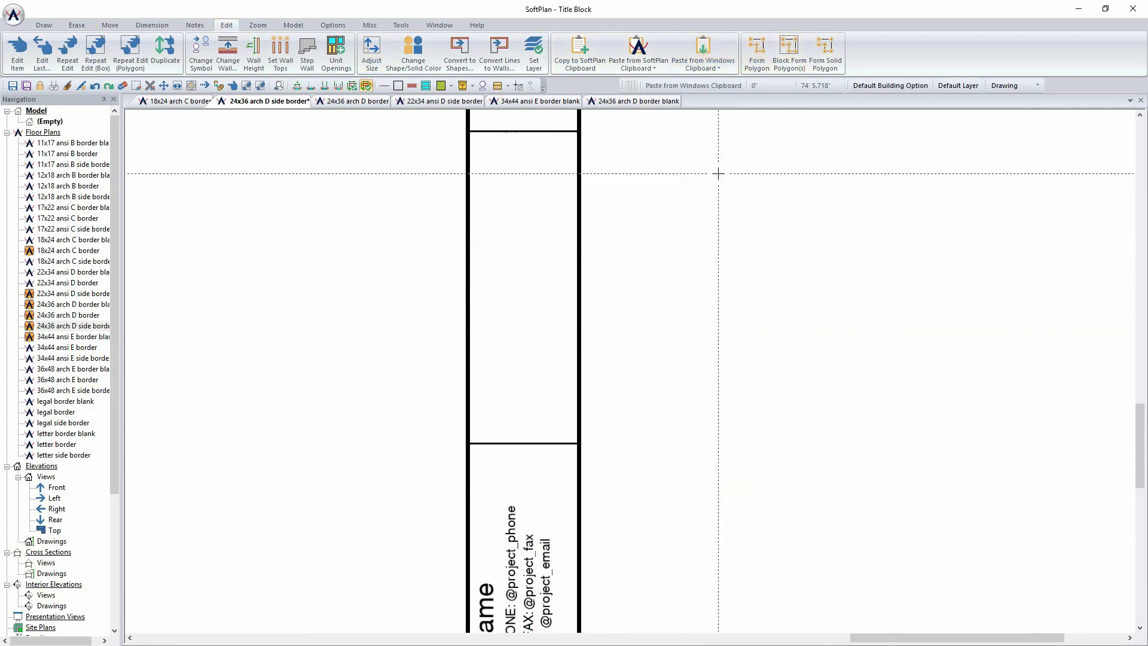
click(578, 443)
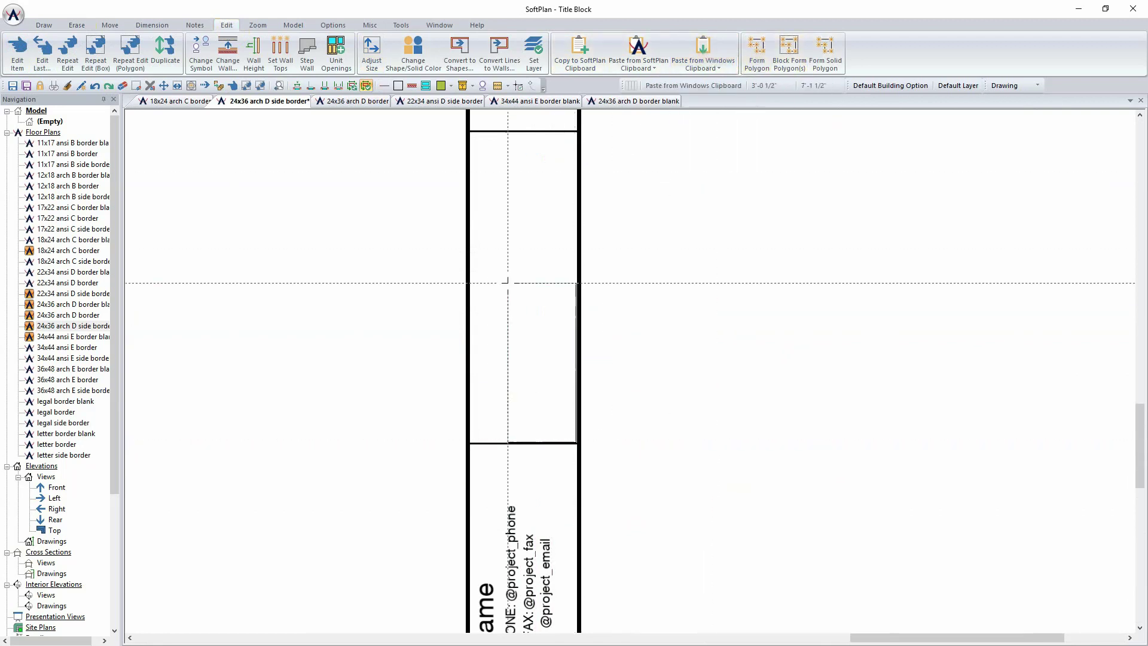
click(470, 131)
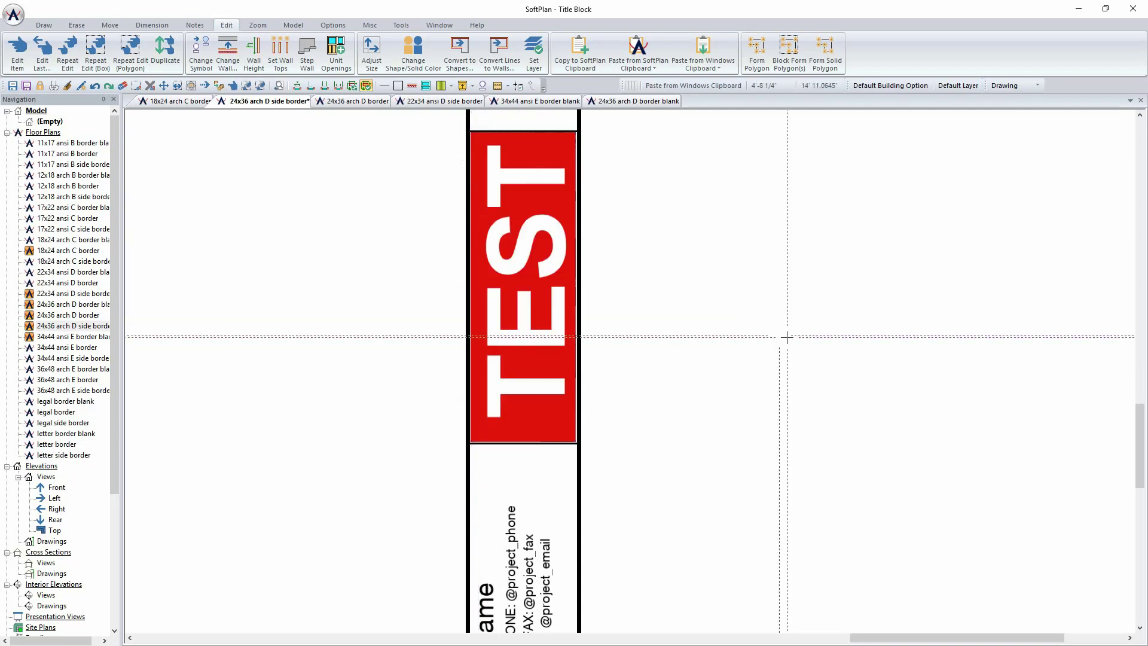
scroll(542, 318, down, 2)
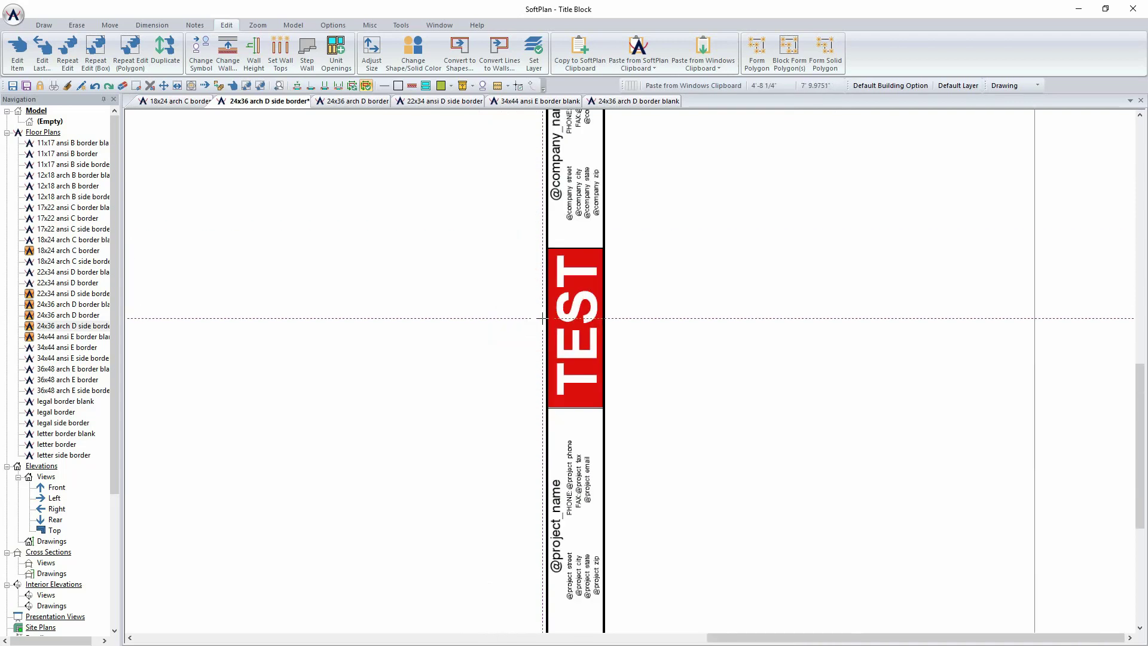
scroll(492, 344, down, 3)
scroll(631, 370, up, 5)
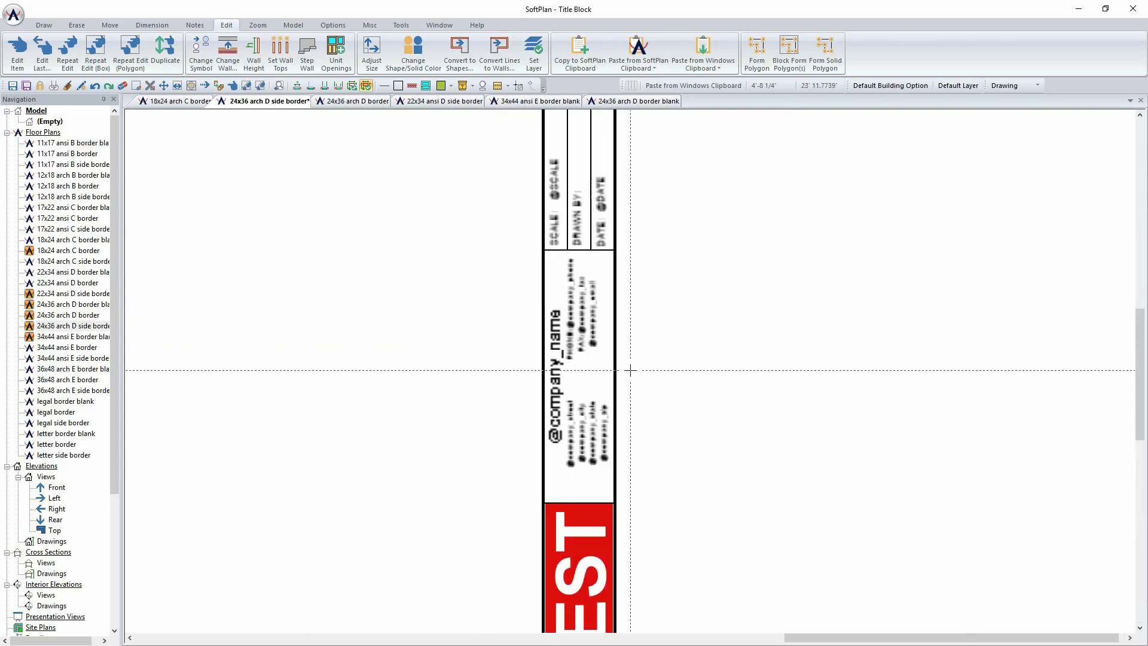
scroll(630, 370, up, 1)
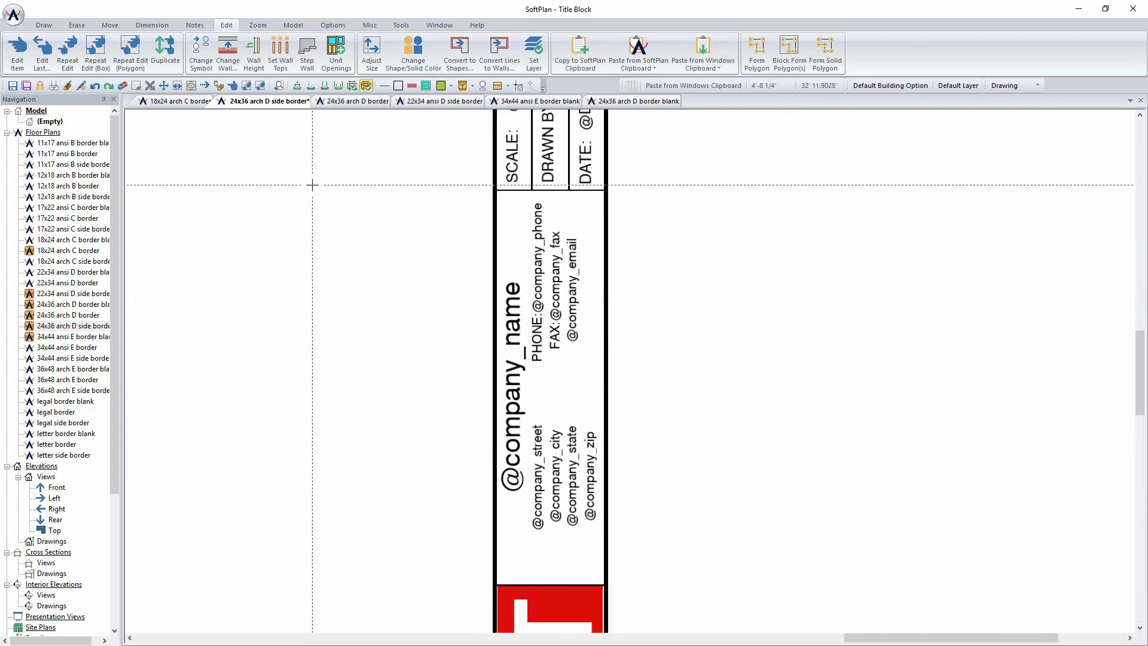
- Bring up System Options at the Company Information page
click(14, 13)
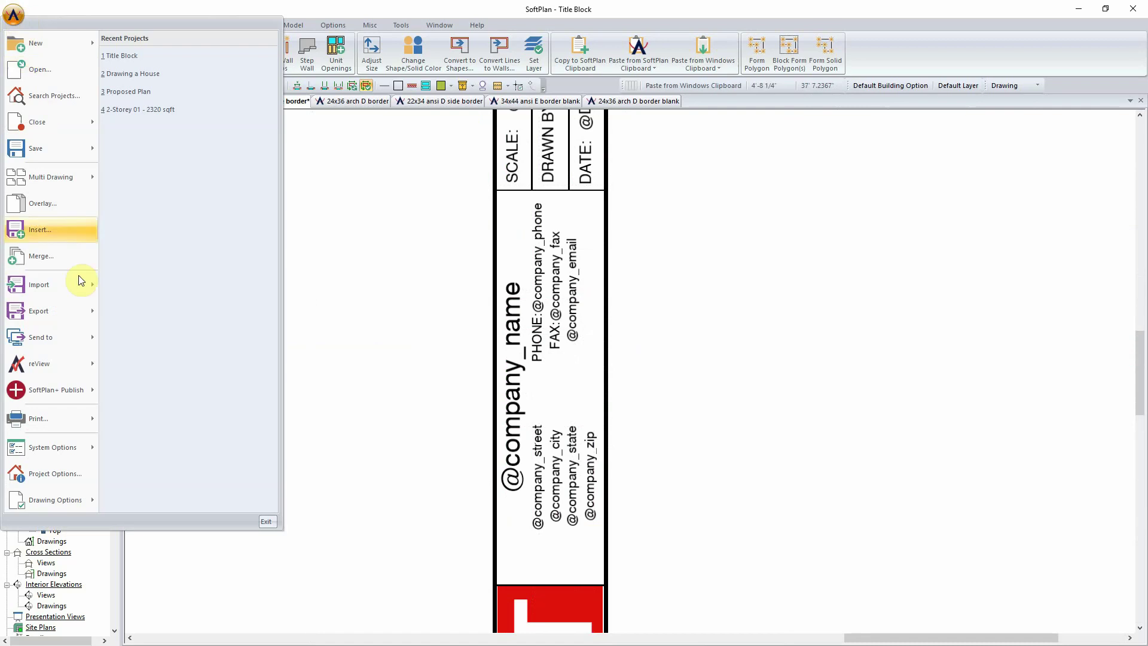
mouse_move(78, 447)
click(170, 447)
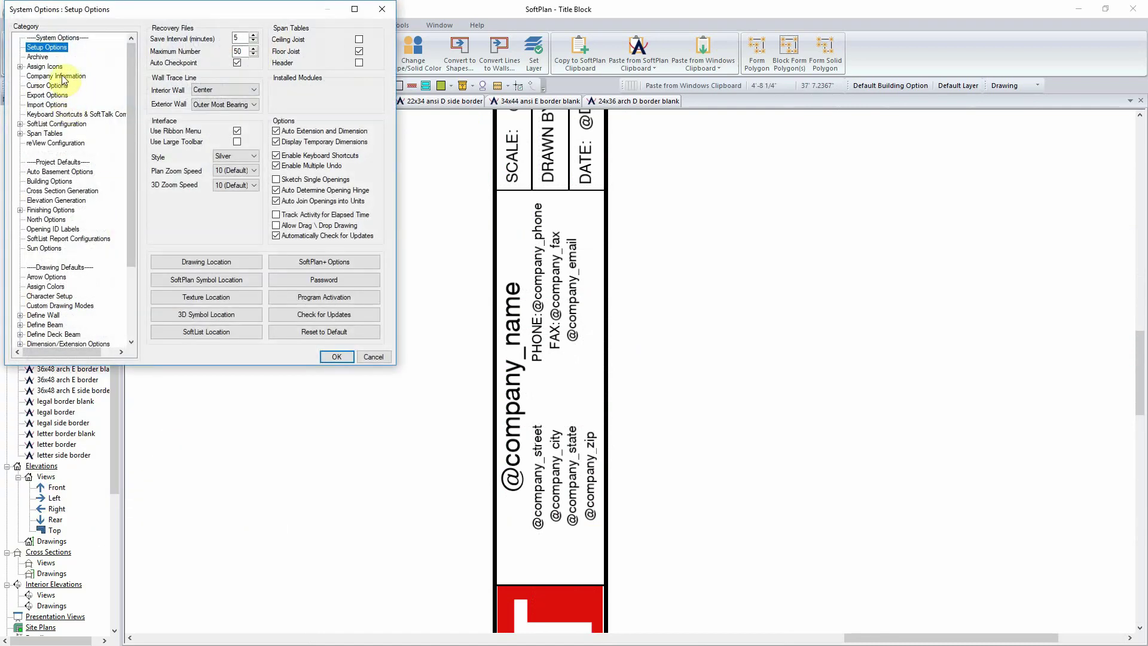
click(63, 76)
drag(227, 17, 372, 164)
- Enter company name 123 Design with contact, address, country and phone, then save the options
click(368, 192)
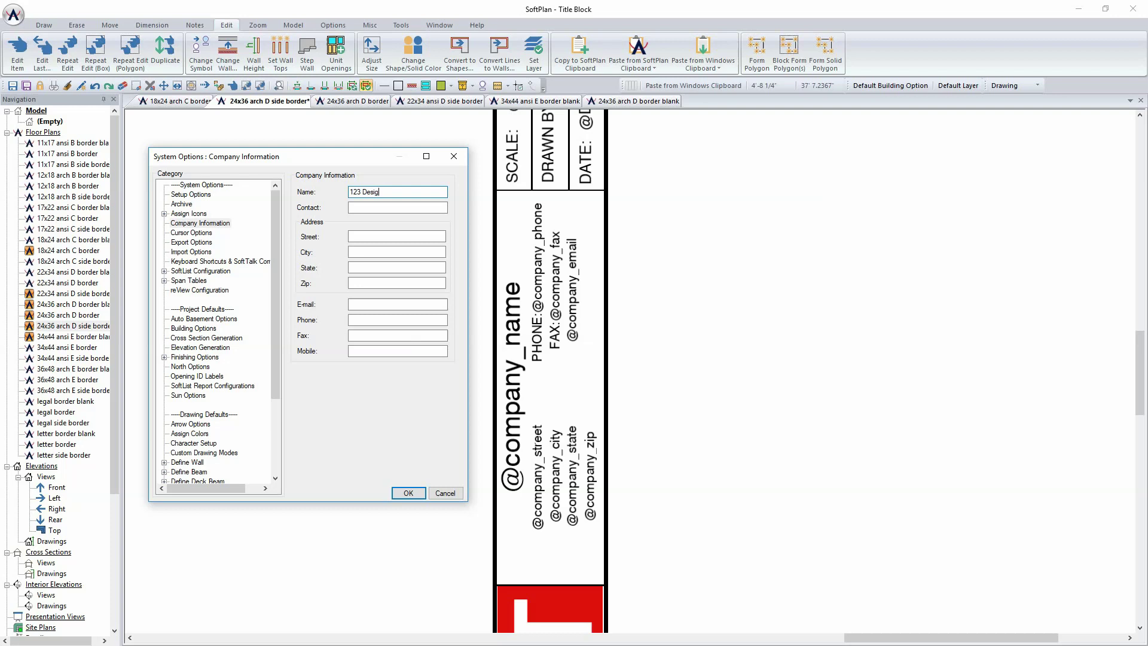
click(362, 208)
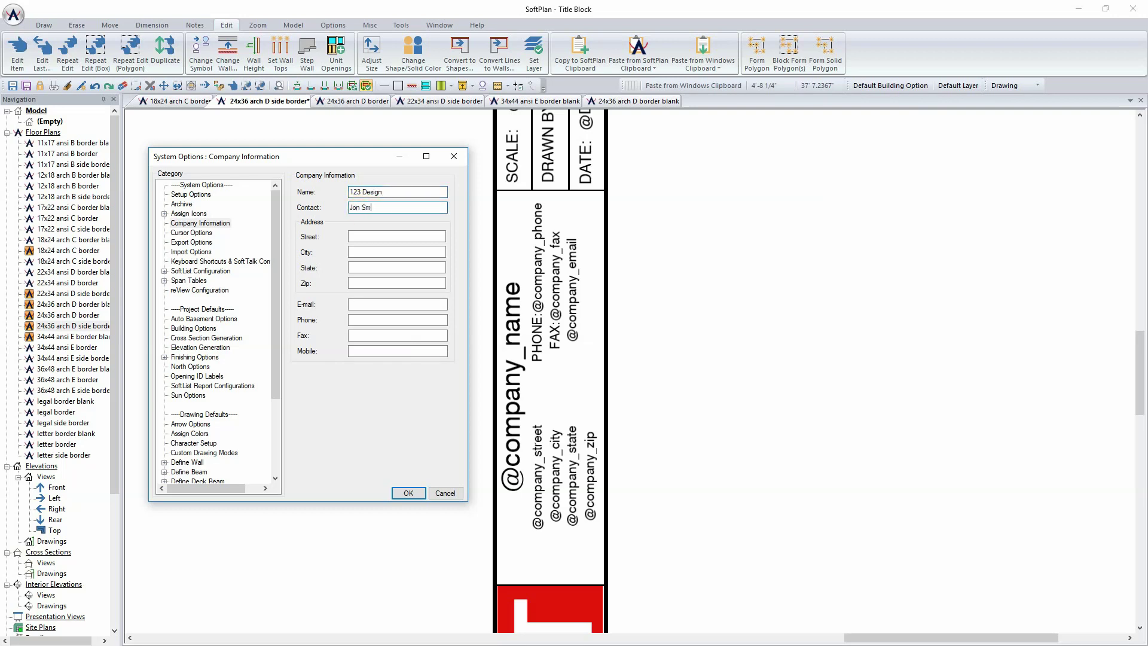
click(359, 236)
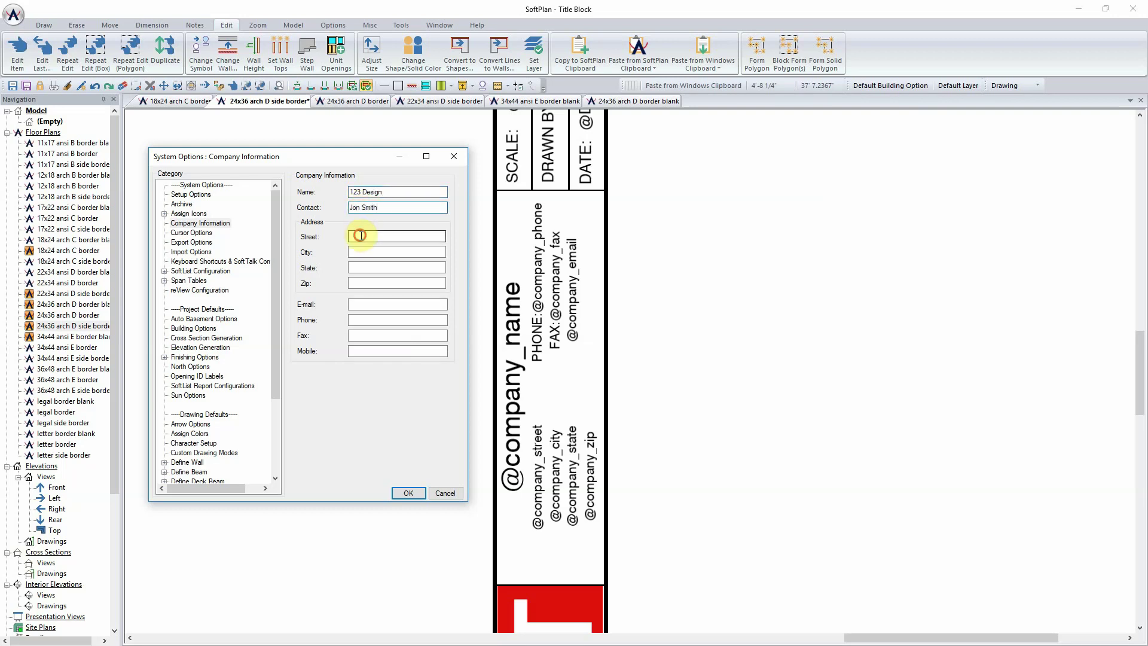
text(123 Main Street	Franklin	TN	USA		123-456-7890)
click(400, 465)
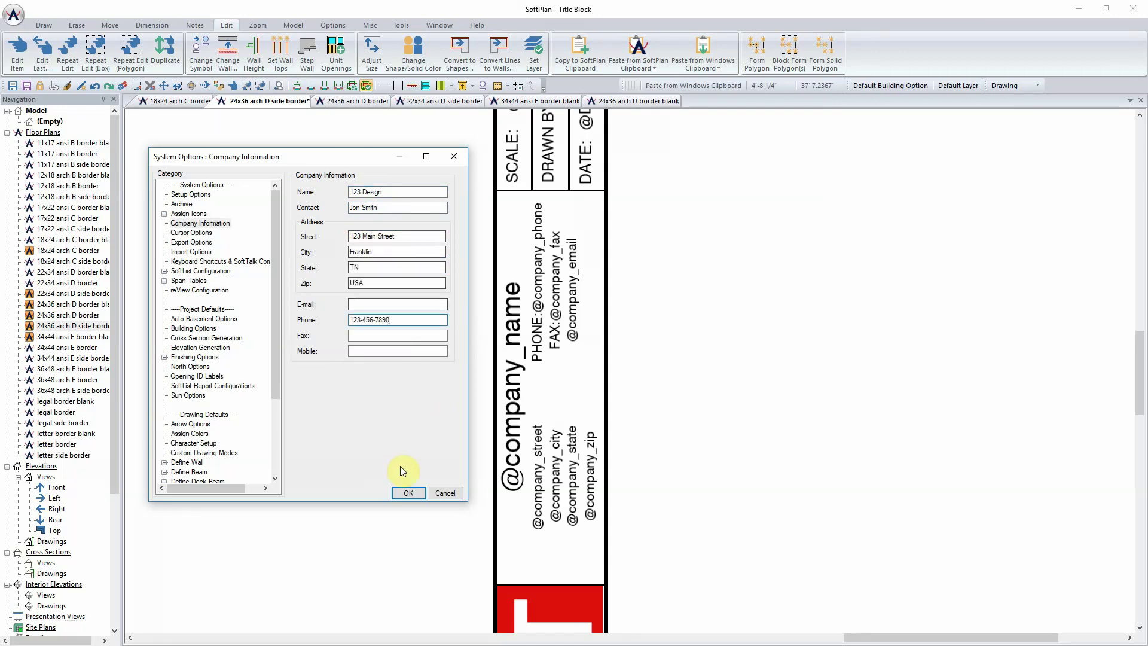
click(409, 493)
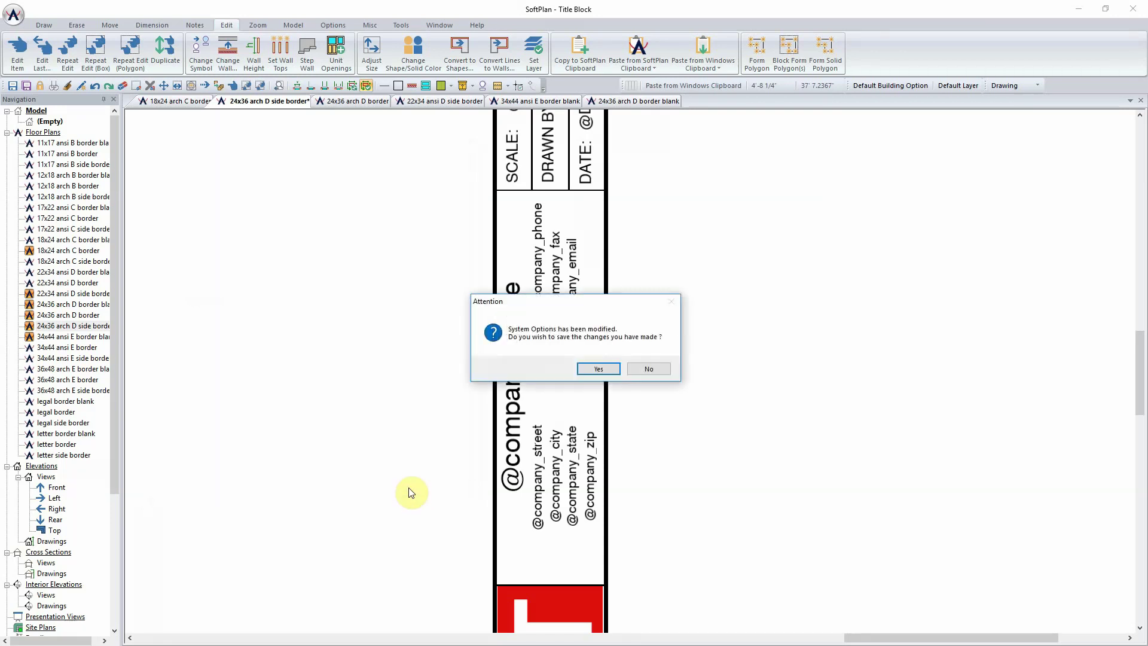
click(597, 369)
scroll(430, 295, down, 5)
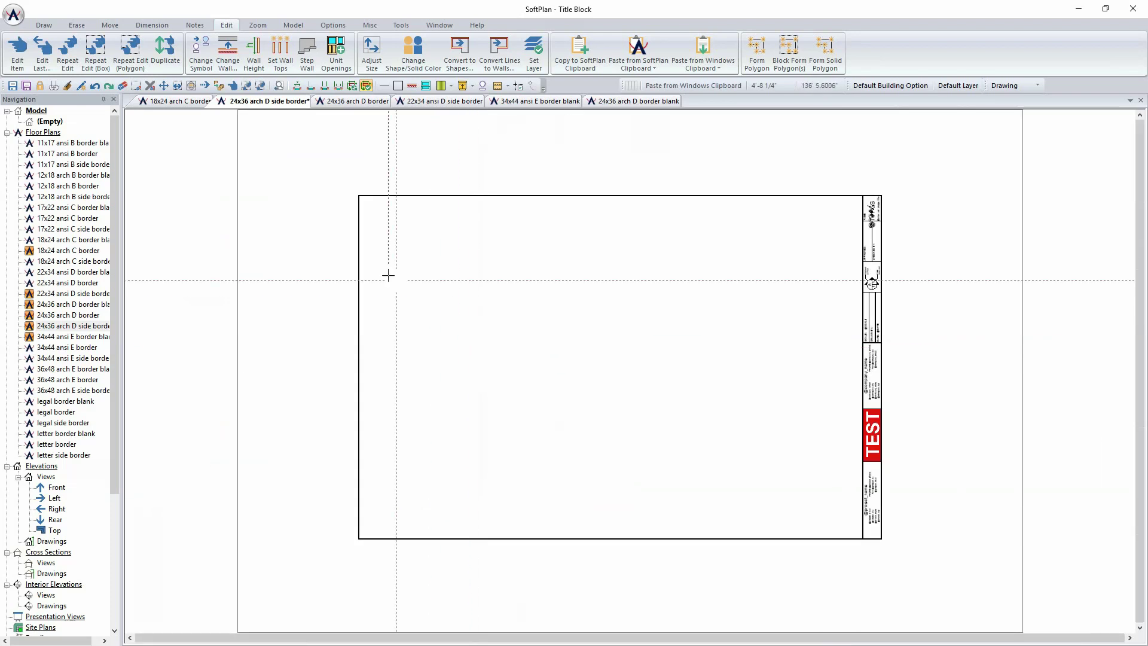
- Switch to the Drawing a House recent project, saving the side border drawing
click(13, 13)
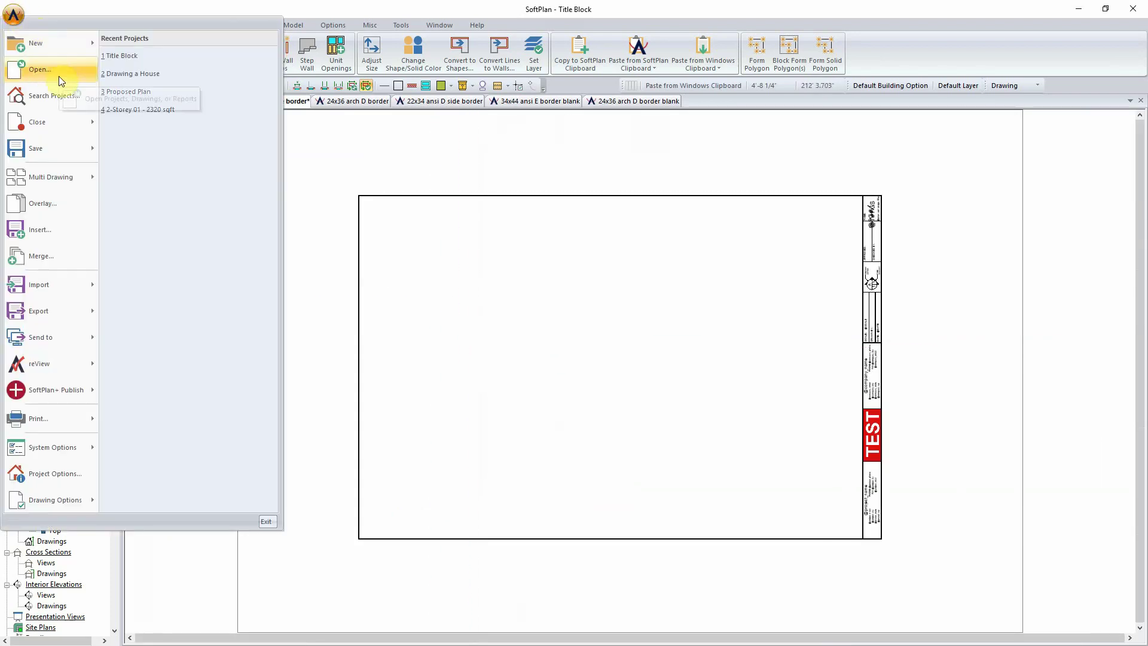
click(138, 76)
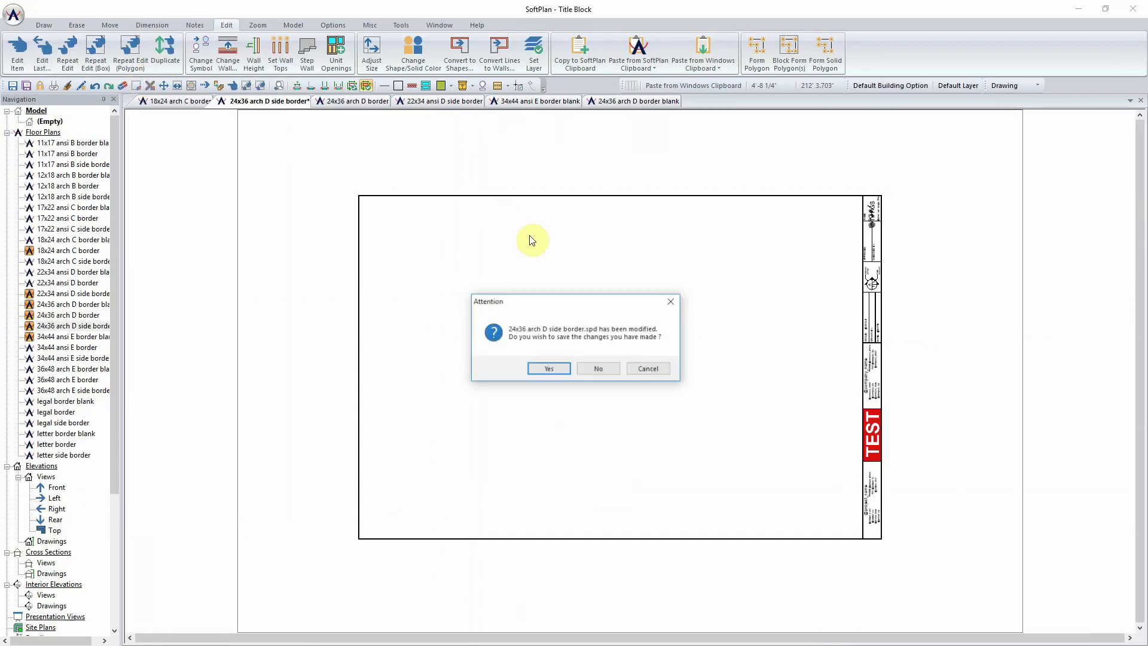
click(549, 369)
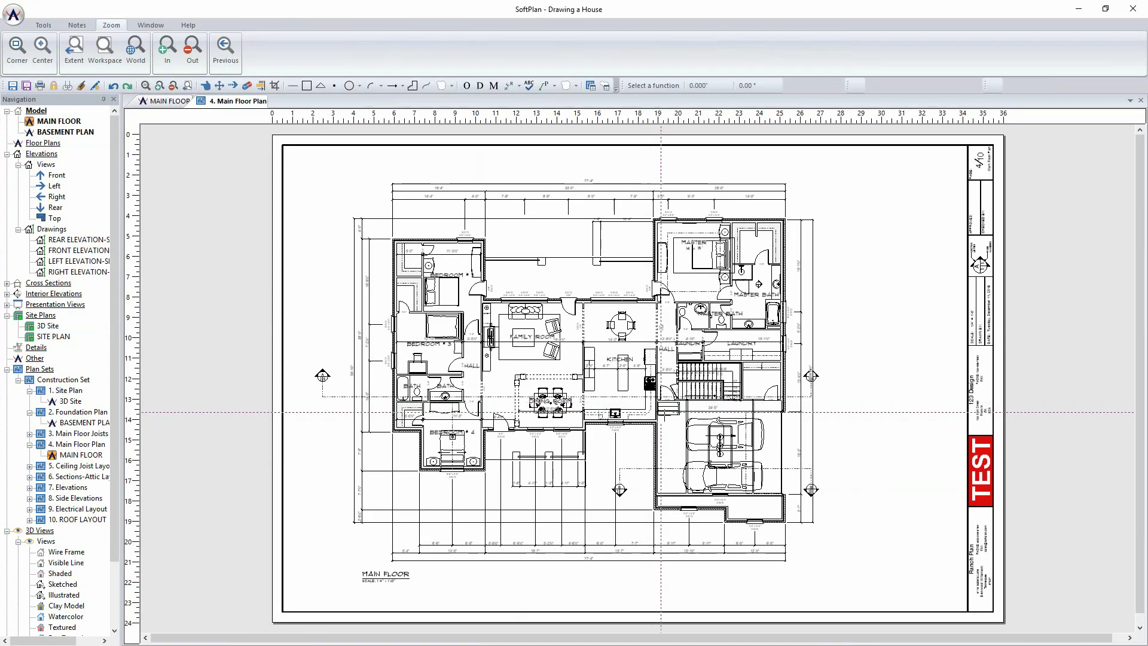
- Check the new title block across the house sheet, then go to the MAIN FLOOR plan
scroll(639, 374, up, 3)
scroll(639, 374, up, 2)
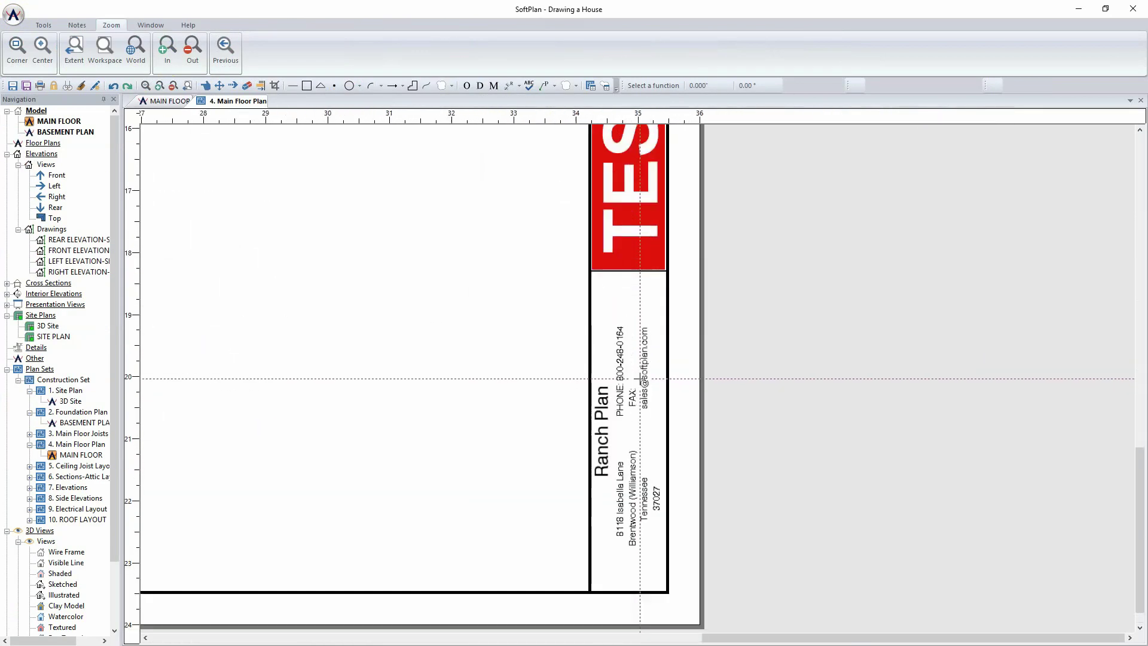
middle_drag(638, 223, 628, 389)
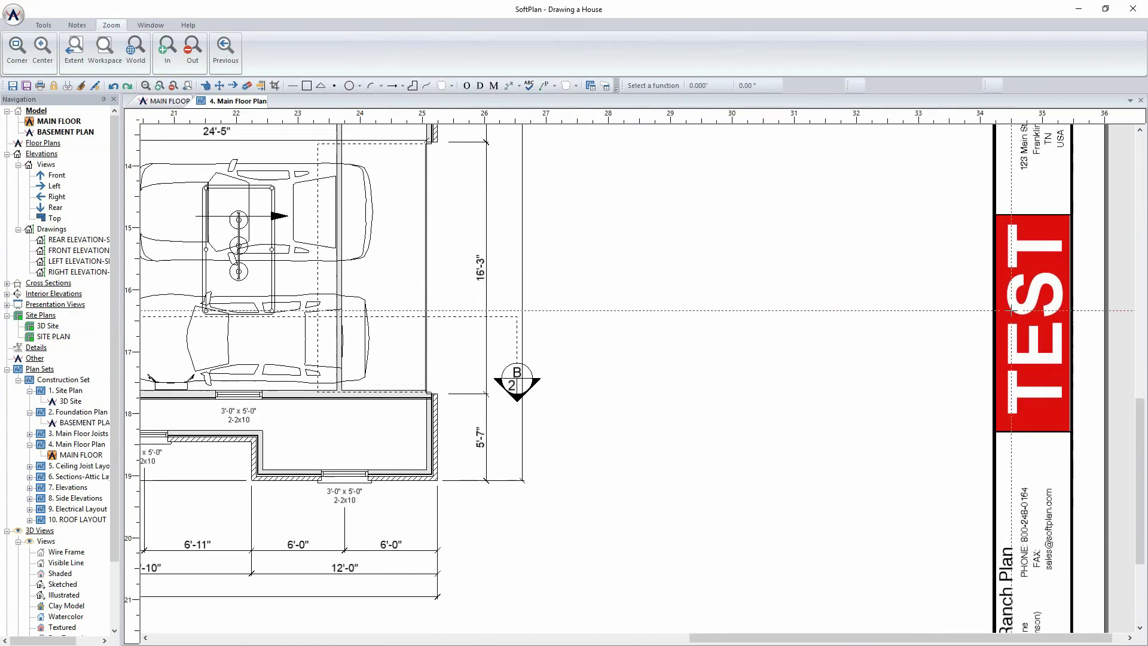
middle_drag(1023, 235, 991, 438)
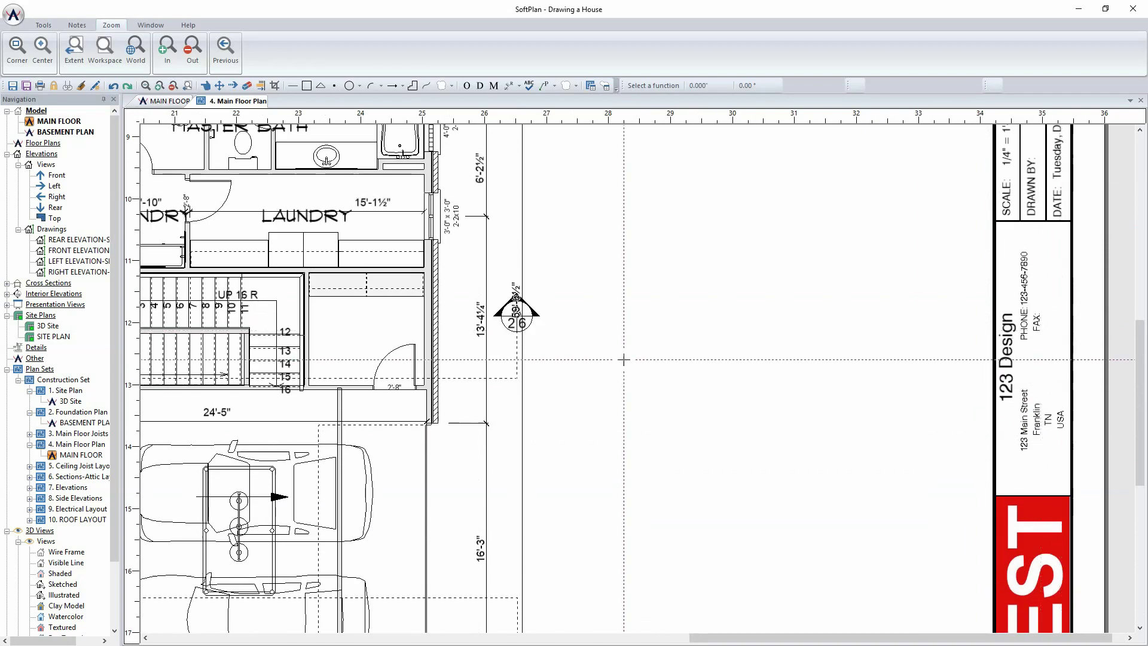
key(Home)
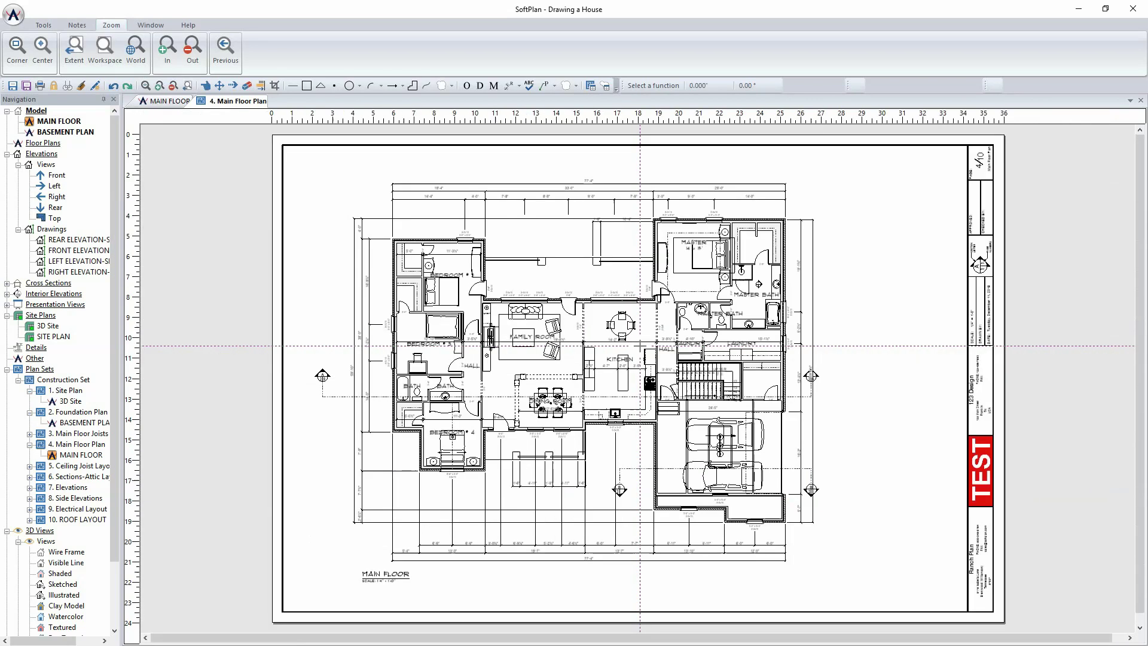
scroll(980, 625, up, 5)
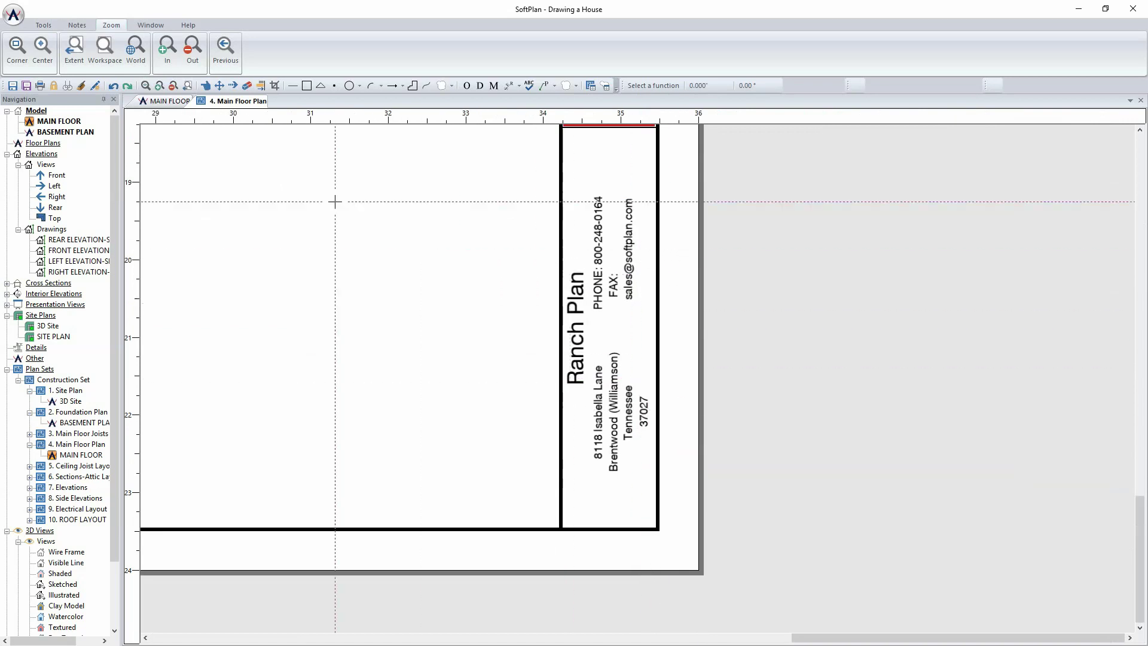
click(162, 102)
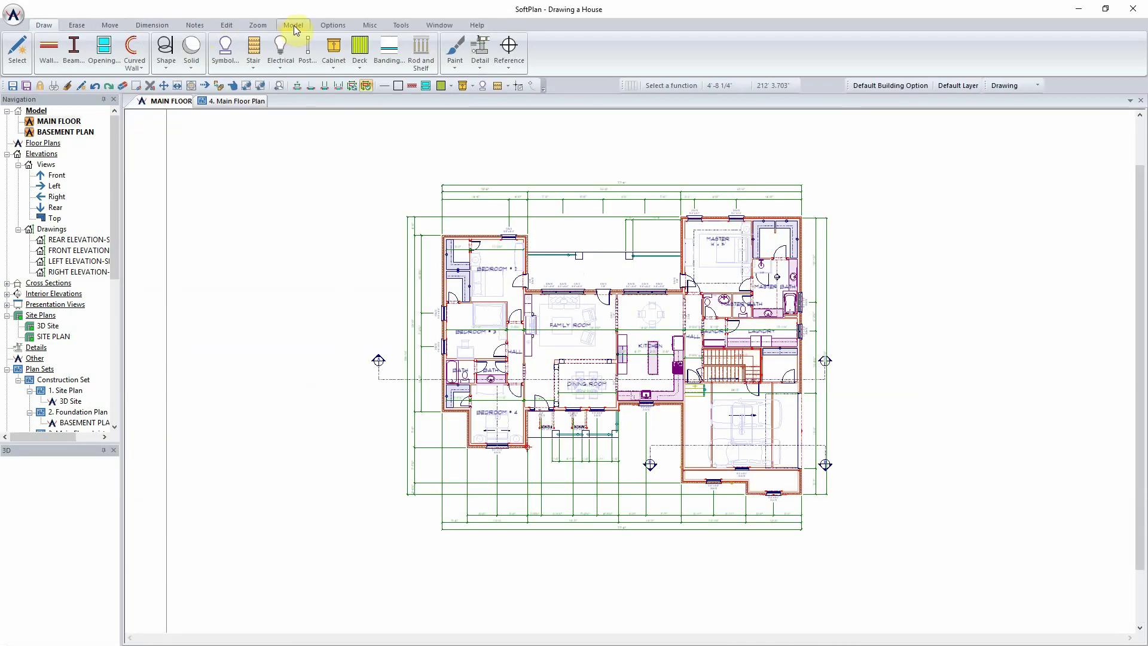
- Review the Project Information in Model > Project Options and cancel without changes
click(293, 25)
click(134, 51)
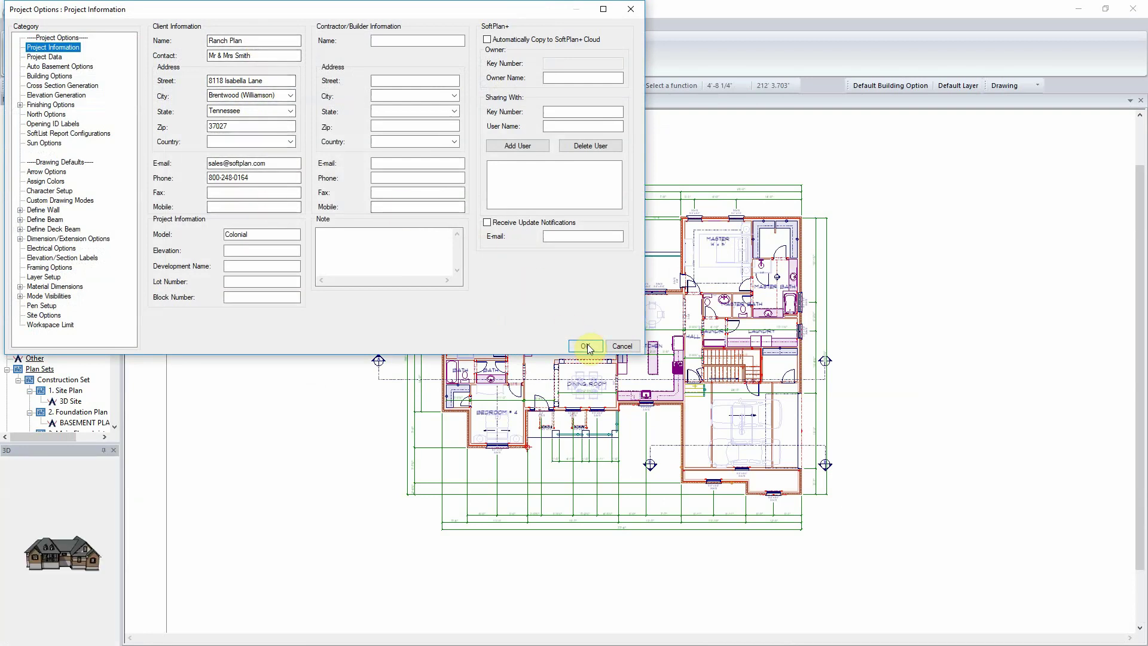
click(623, 347)
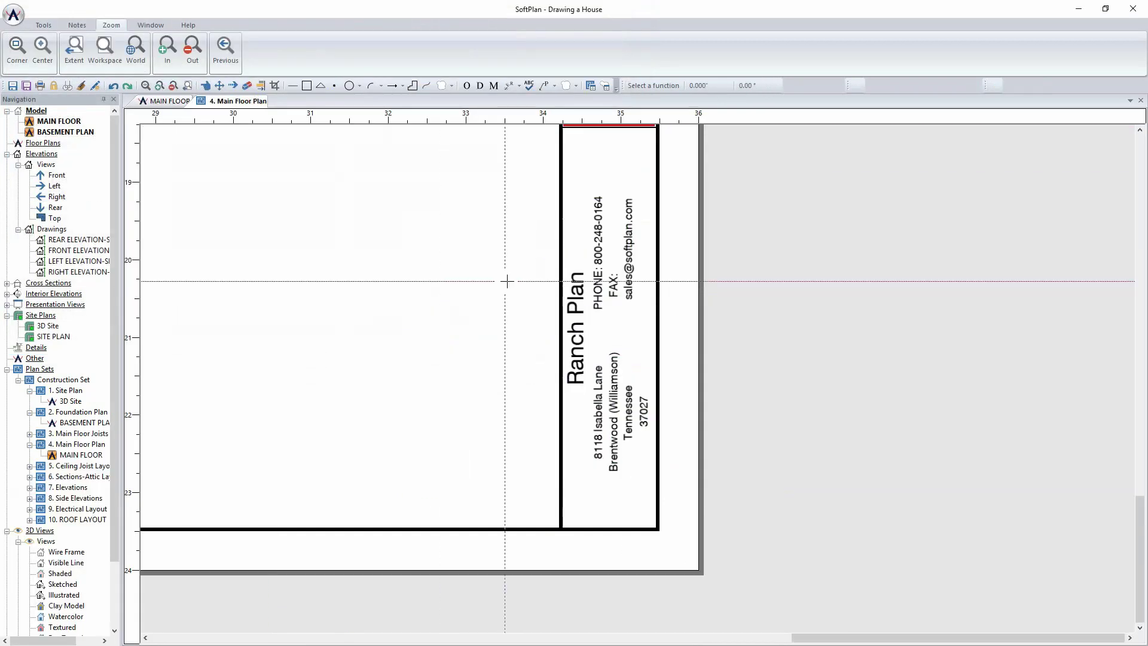
scroll(507, 281, down, 5)
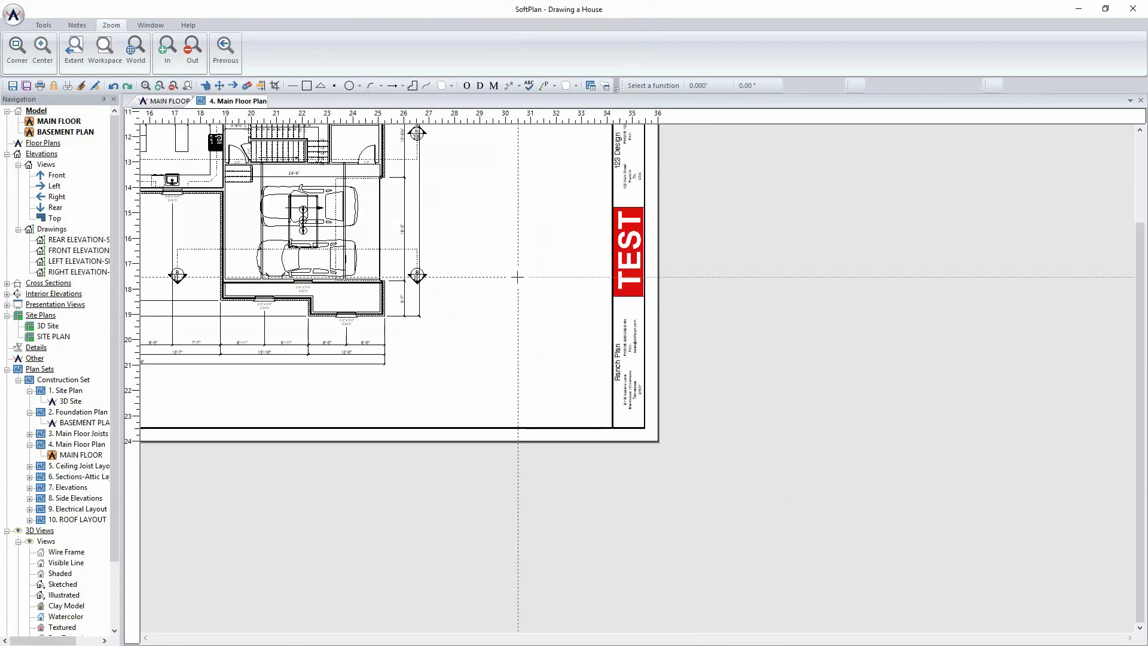